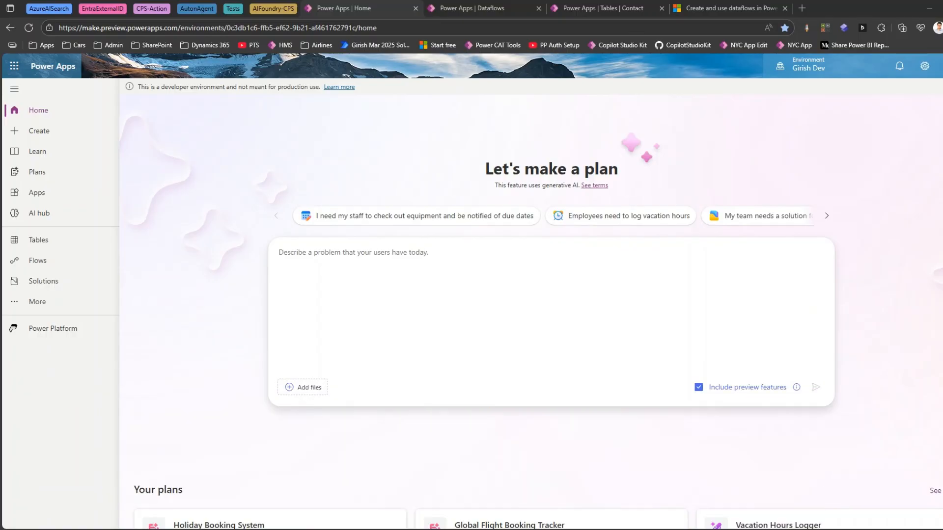
- Switch to the DataFlow diagram in draw.io and examine the flow from the Dev Environment to the UAT Environment
{"action": "mouse_move", "coordinate": [551, 526]}
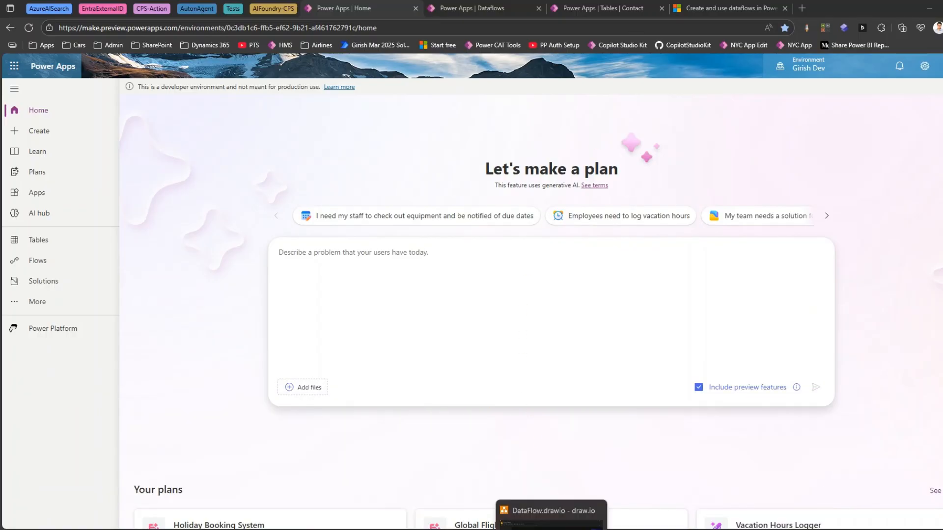
{"action": "left_click", "coordinate": [549, 486]}
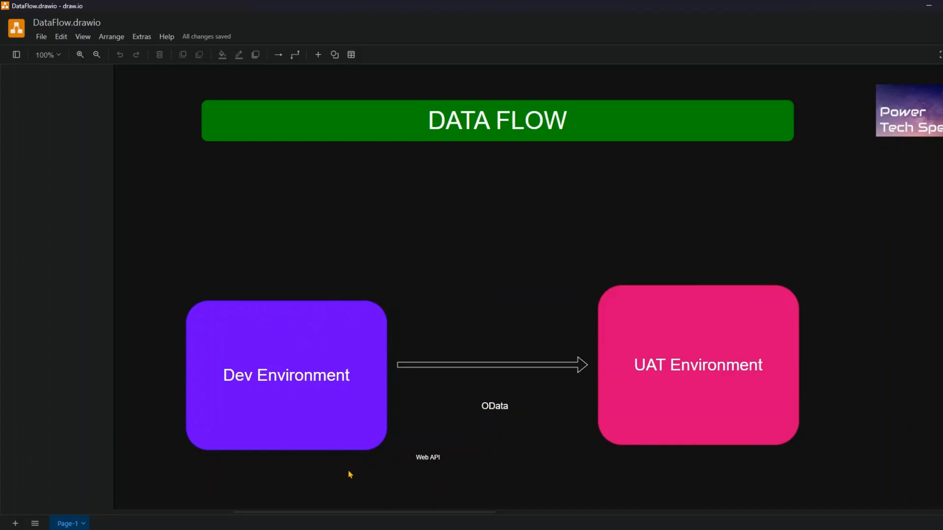
{"action": "left_click", "coordinate": [372, 304]}
{"action": "left_click", "coordinate": [616, 273]}
{"action": "left_click", "coordinate": [636, 321]}
{"action": "left_click", "coordinate": [305, 358]}
{"action": "left_click", "coordinate": [548, 312]}
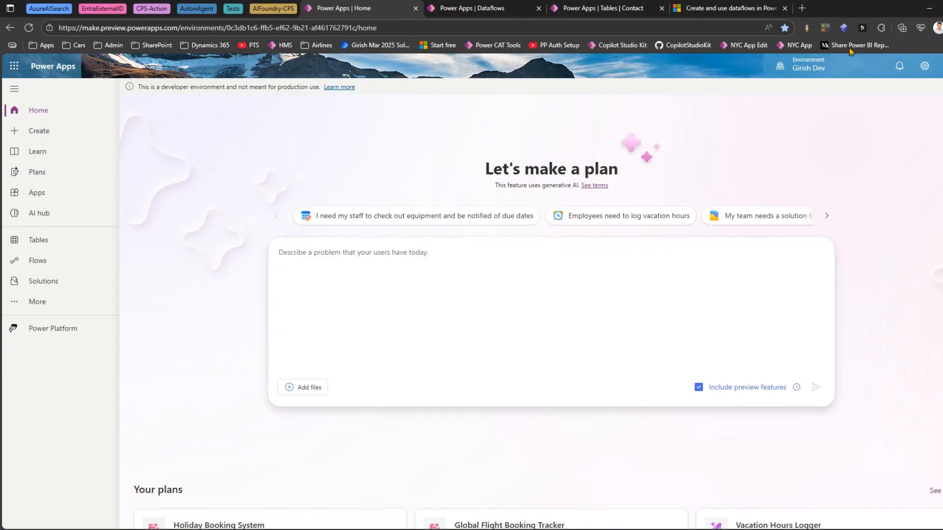
- Open the Contact table in the UAT environment and clear the filter on its Full Name column
{"action": "mouse_move", "coordinate": [822, 66]}
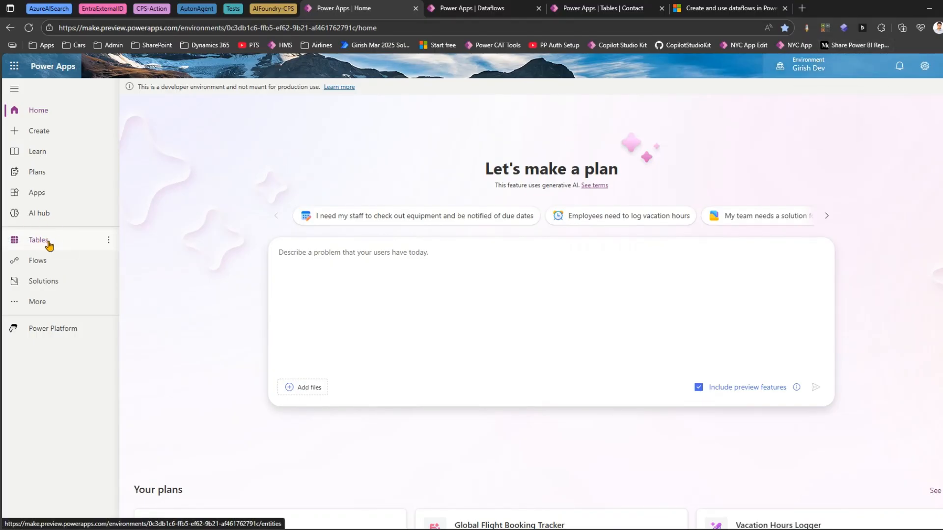
{"action": "left_click", "coordinate": [585, 10]}
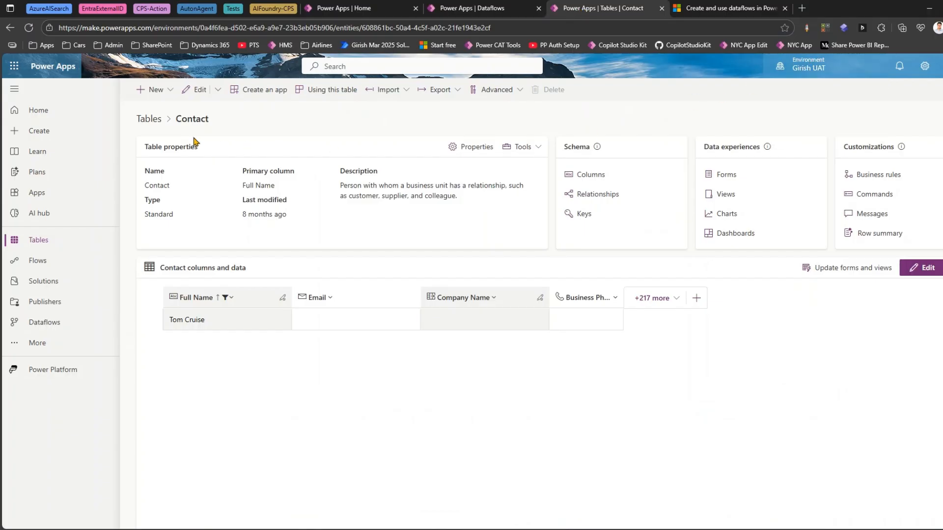
{"action": "left_click", "coordinate": [149, 128]}
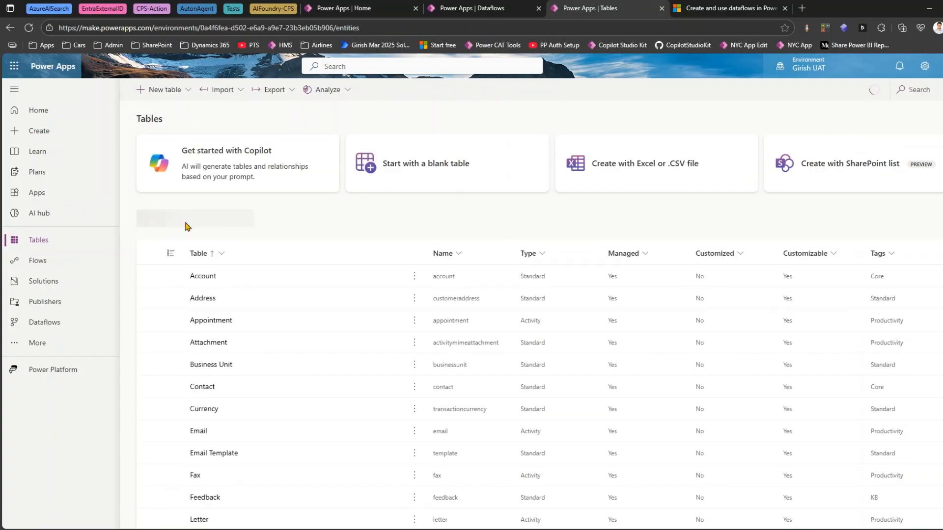
{"action": "left_click", "coordinate": [206, 387]}
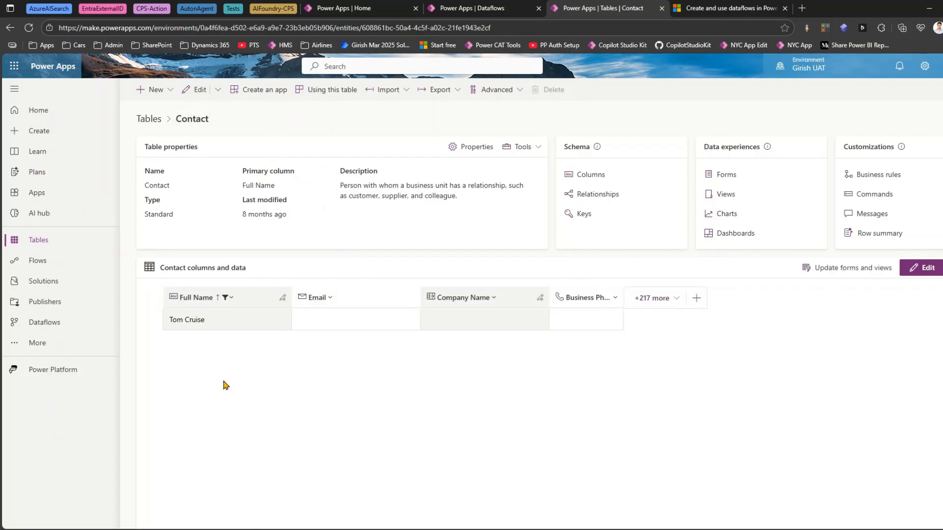
{"action": "left_click", "coordinate": [227, 298]}
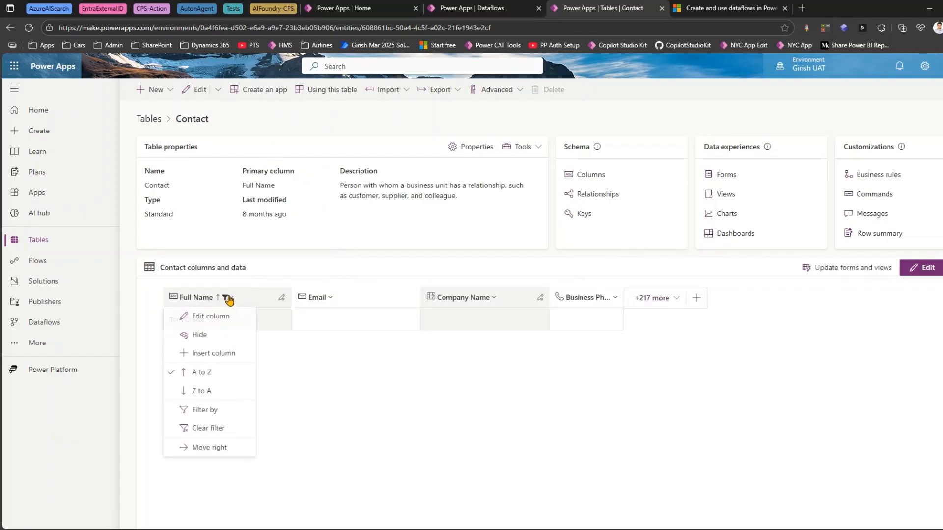
{"action": "left_click", "coordinate": [209, 433]}
{"action": "scroll", "coordinate": [235, 433], "scroll_direction": "down", "scroll_amount": 2}
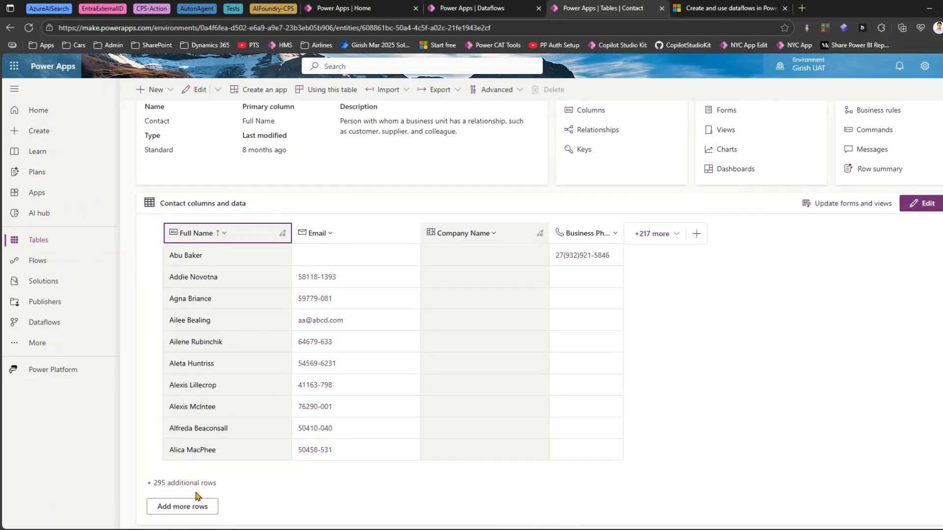
- Open the Contact table in the Dev environment to view its columns and data
{"action": "left_click", "coordinate": [376, 7]}
{"action": "left_click", "coordinate": [44, 245]}
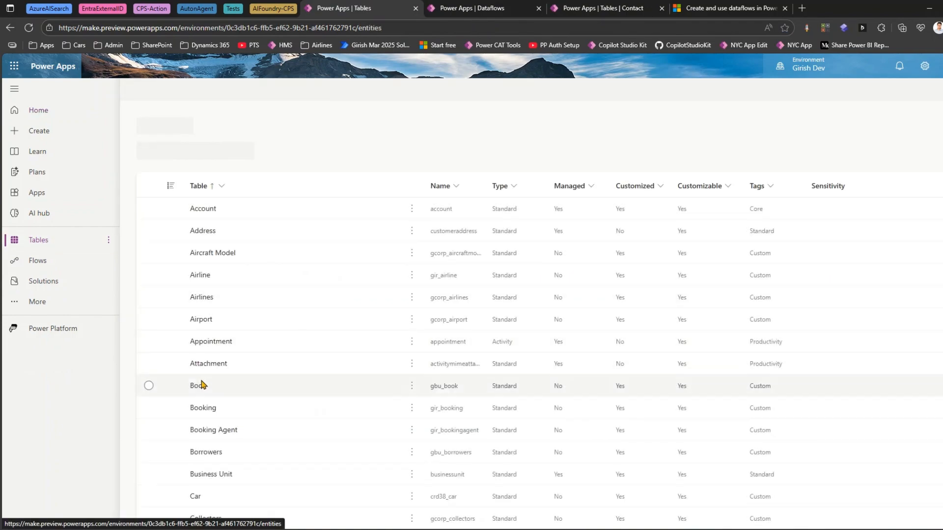
{"action": "scroll", "coordinate": [206, 444], "scroll_direction": "down", "scroll_amount": 5}
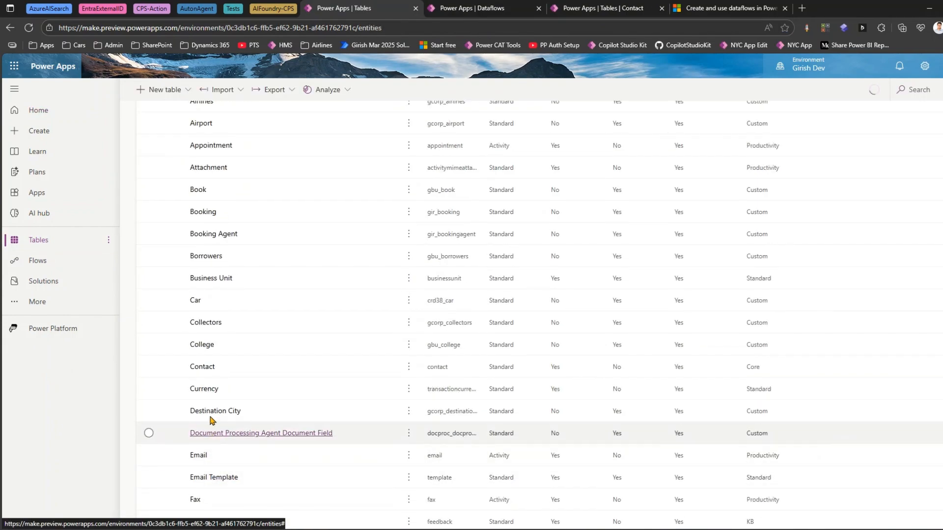
{"action": "left_click", "coordinate": [204, 367]}
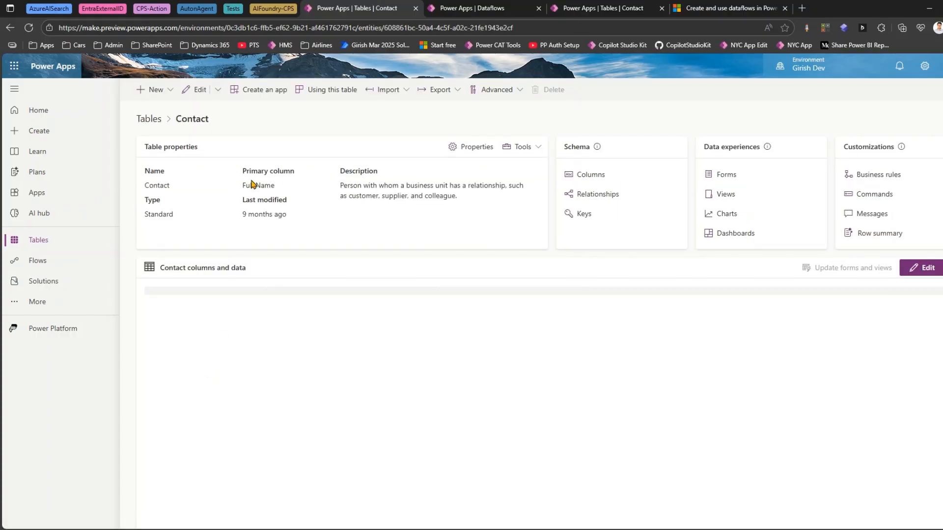
- Open the list of dataflows in the UAT environment
{"action": "left_click", "coordinate": [480, 10]}
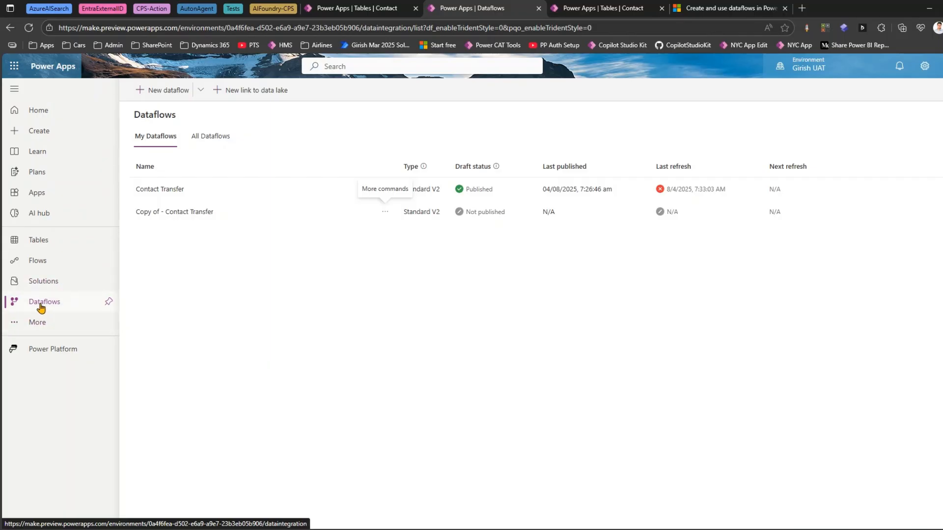
{"action": "left_click", "coordinate": [61, 322]}
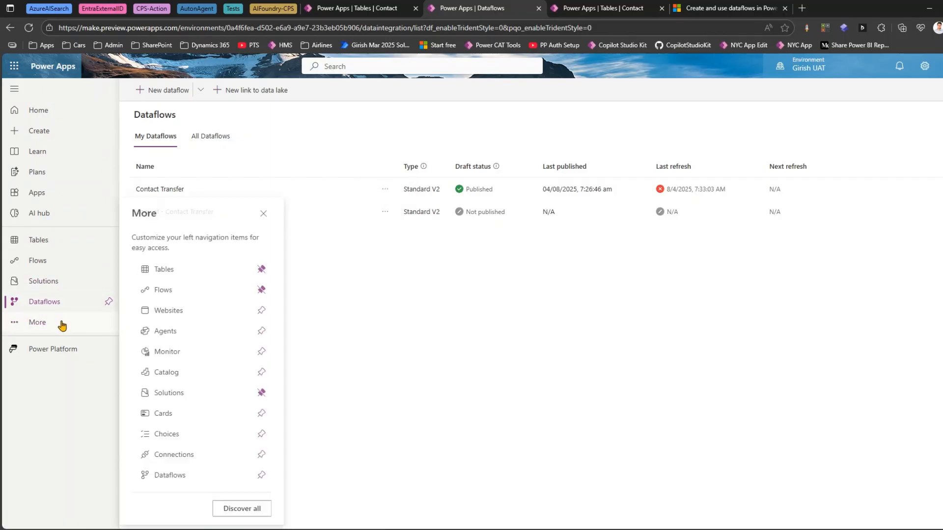
{"action": "left_click", "coordinate": [189, 480]}
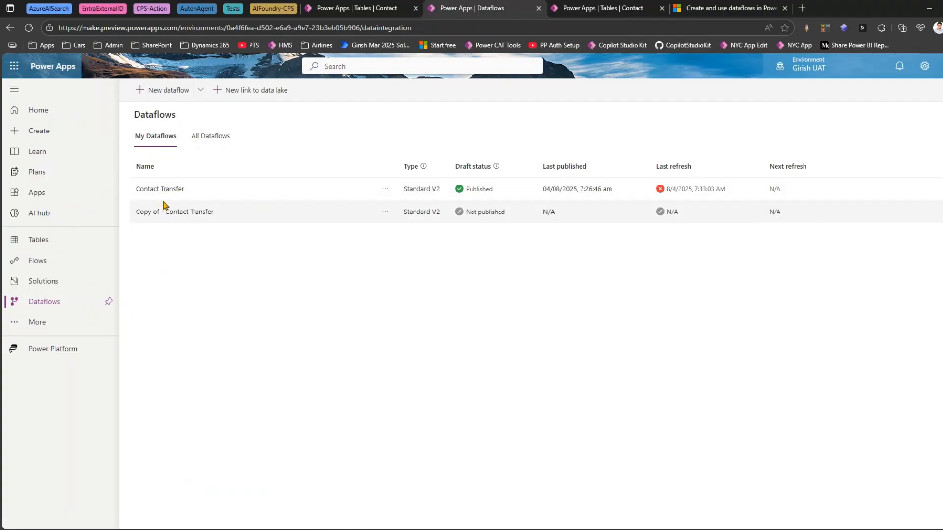
- Open the refresh history of the Contact Transfer dataflow and view the error details of the 7:33:03 am run
{"action": "left_click", "coordinate": [385, 189]}
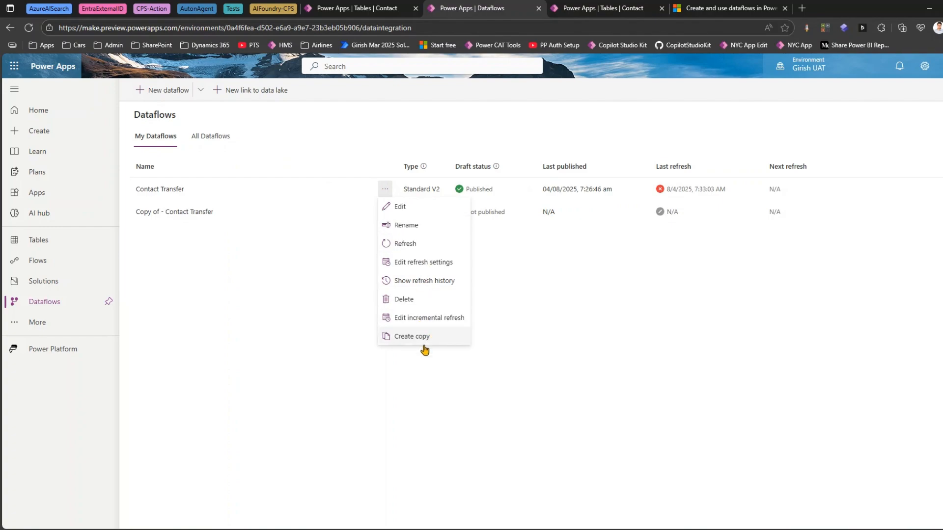
{"action": "left_click", "coordinate": [279, 310]}
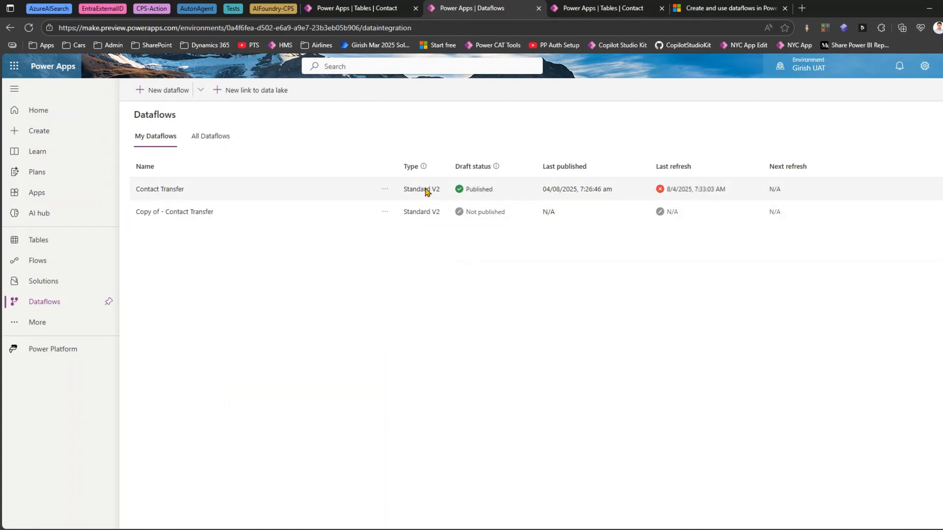
{"action": "left_click", "coordinate": [385, 189]}
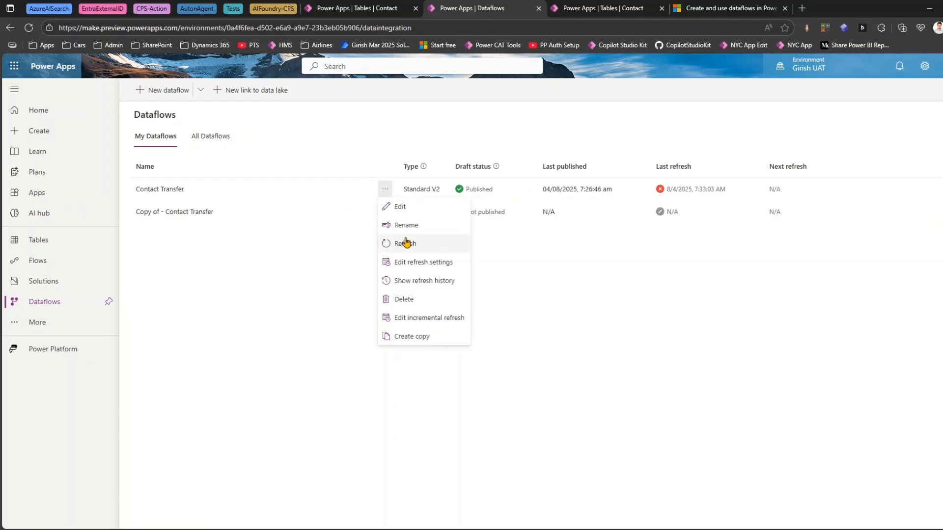
{"action": "left_click", "coordinate": [415, 281]}
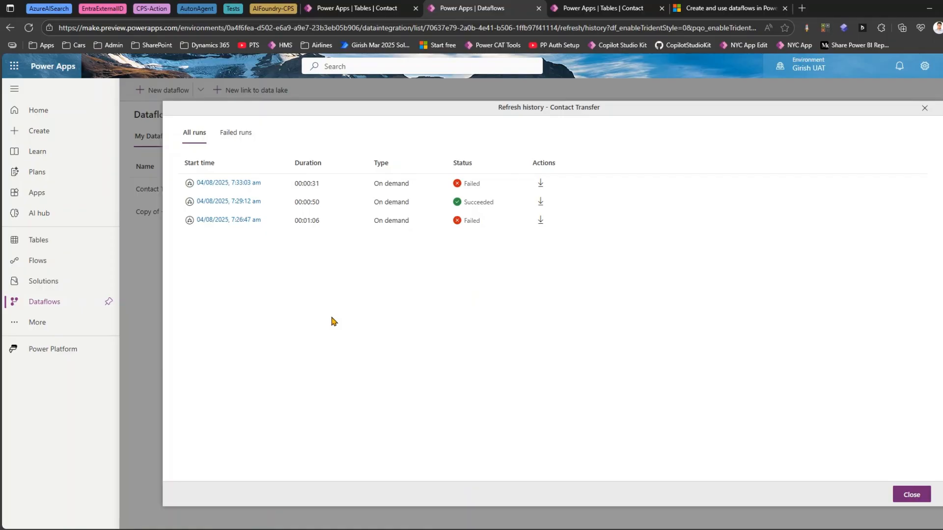
{"action": "left_click", "coordinate": [245, 183]}
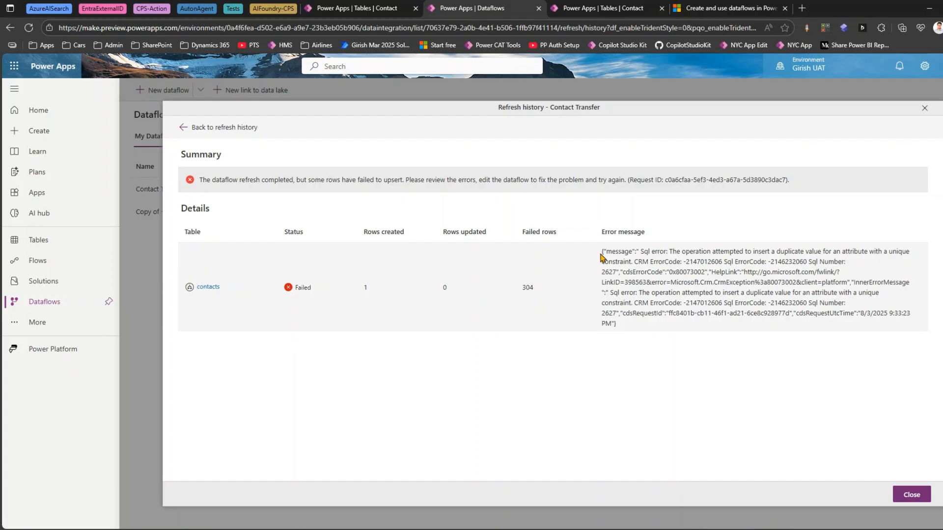
{"action": "left_click", "coordinate": [224, 131]}
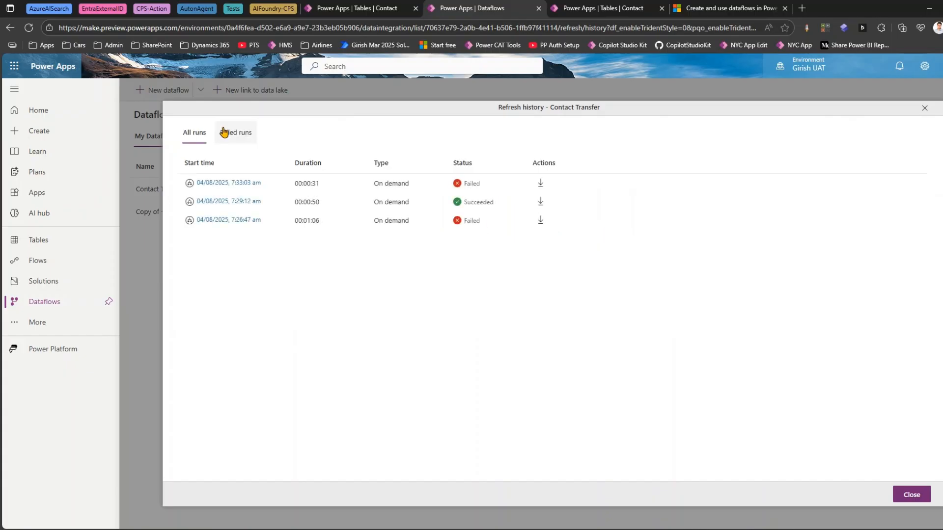
- Show only the failed runs, download the refresh history file of the 7:33:03 am run and open it in a maximized Excel window
{"action": "left_click", "coordinate": [247, 133]}
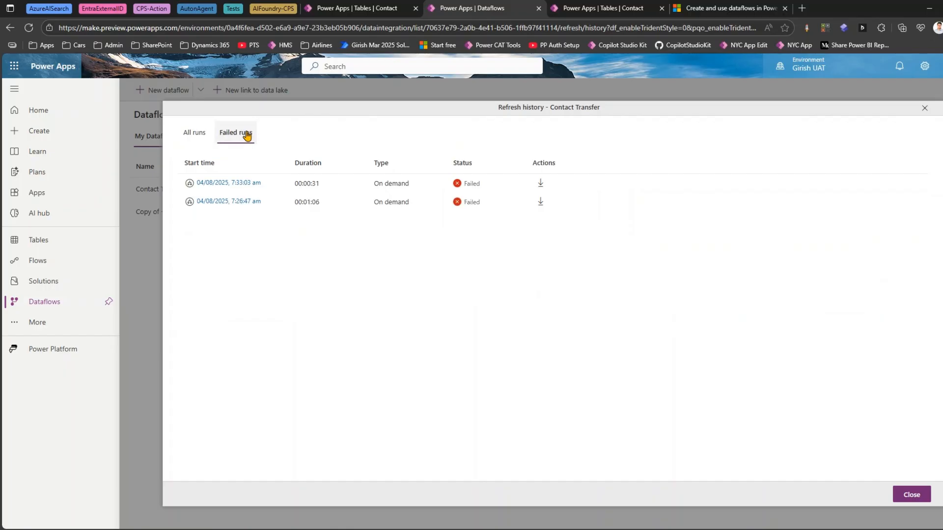
{"action": "left_click", "coordinate": [541, 186]}
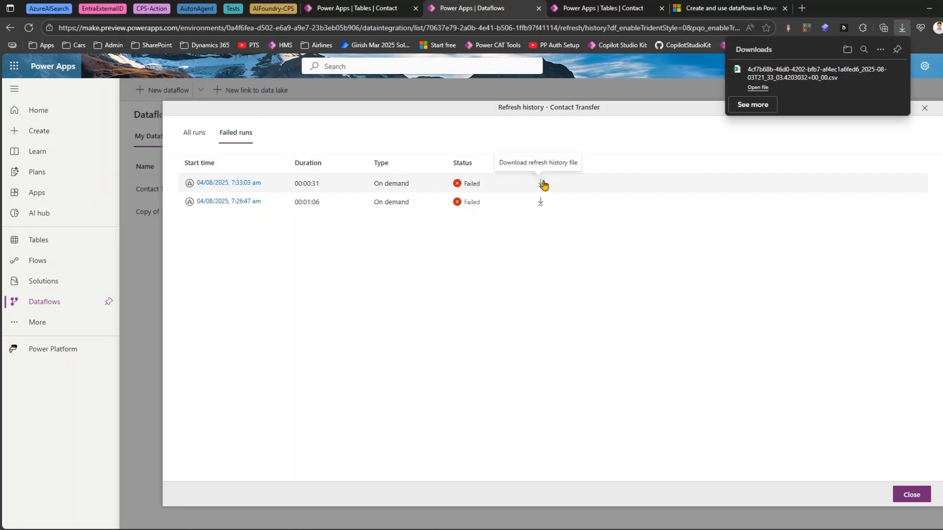
{"action": "left_click", "coordinate": [759, 90]}
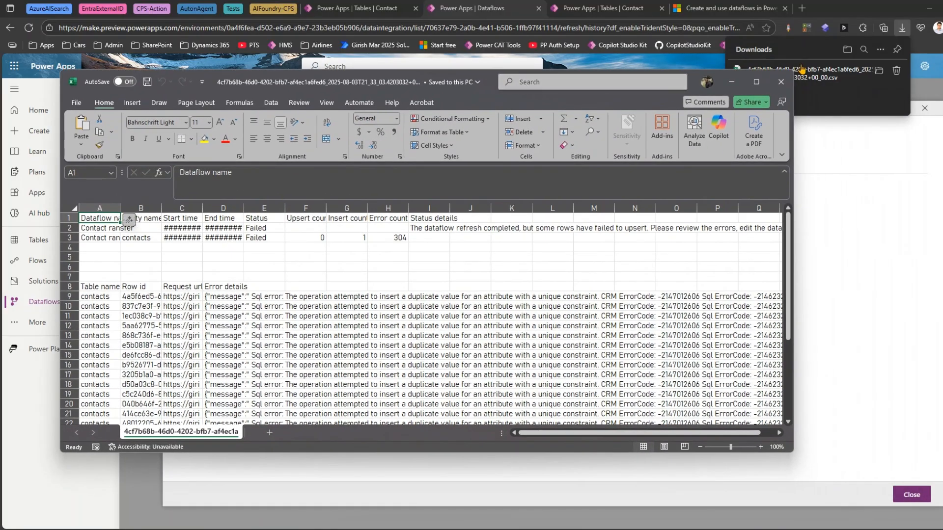
{"action": "left_click", "coordinate": [756, 81]}
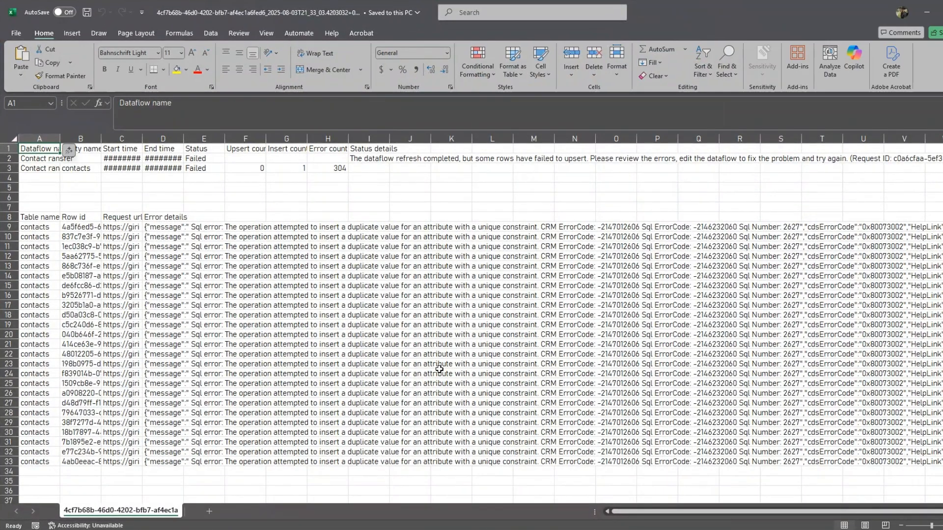
- Review the row IDs and error details in the downloaded CSV file, and close the dataflow's refresh history in Power Apps
{"action": "left_click", "coordinate": [78, 237]}
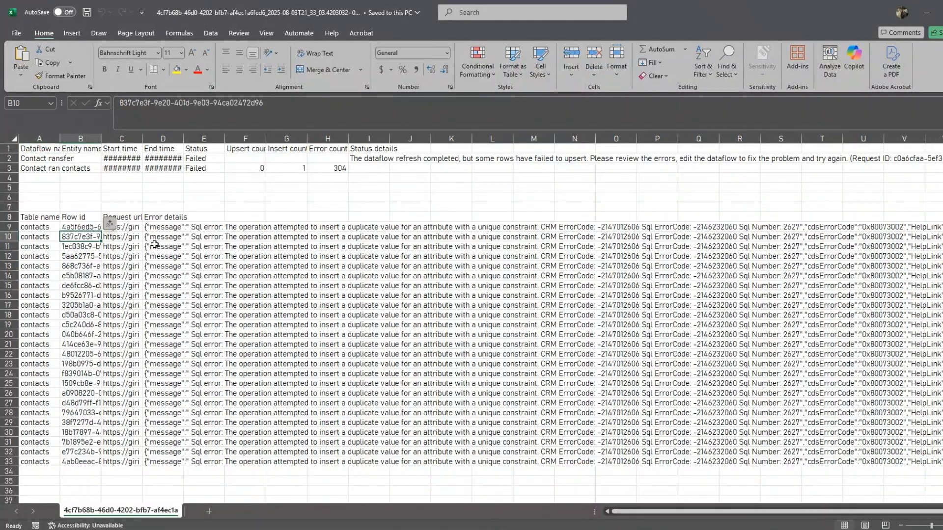
{"action": "left_click", "coordinate": [296, 229]}
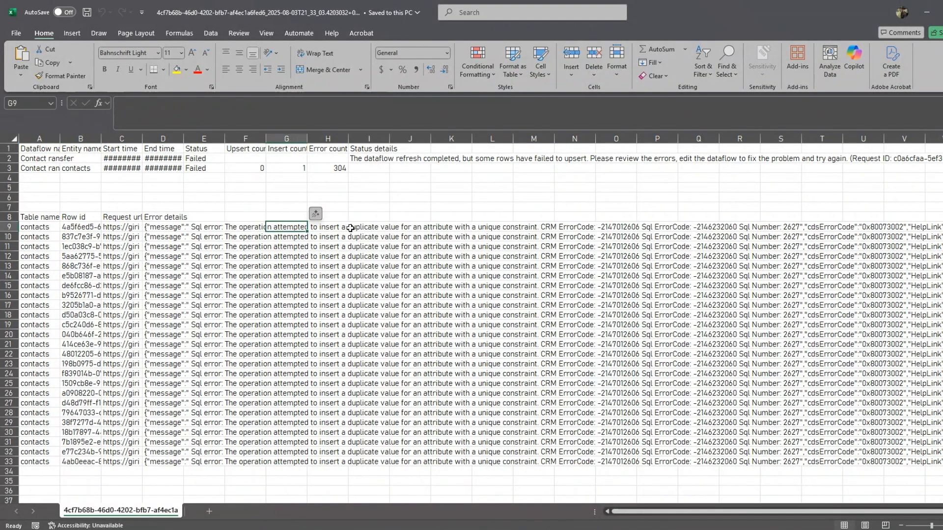
{"action": "scroll", "coordinate": [489, 294], "scroll_direction": "down", "scroll_amount": 10}
{"action": "scroll", "coordinate": [488, 297], "scroll_direction": "up", "scroll_amount": 10}
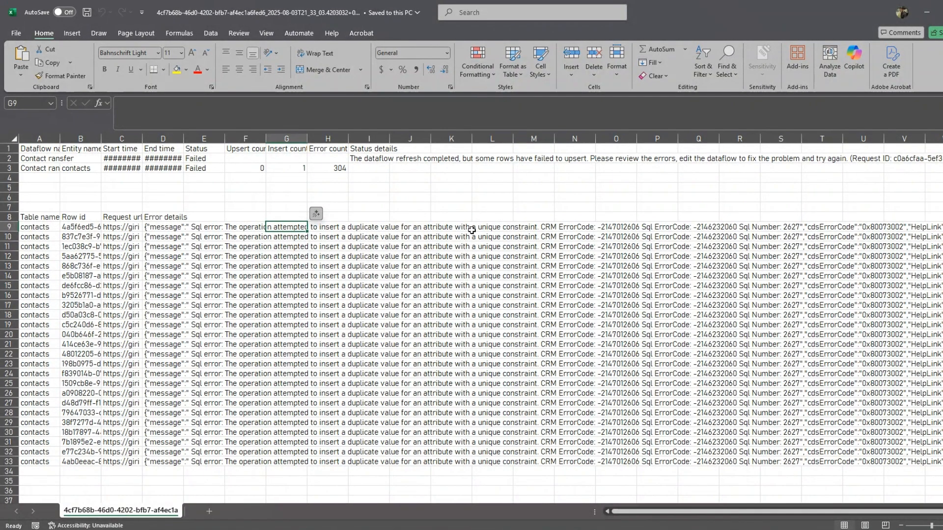
{"action": "scroll", "coordinate": [344, 343], "scroll_direction": "down", "scroll_amount": 6}
{"action": "scroll", "coordinate": [345, 343], "scroll_direction": "up", "scroll_amount": 6}
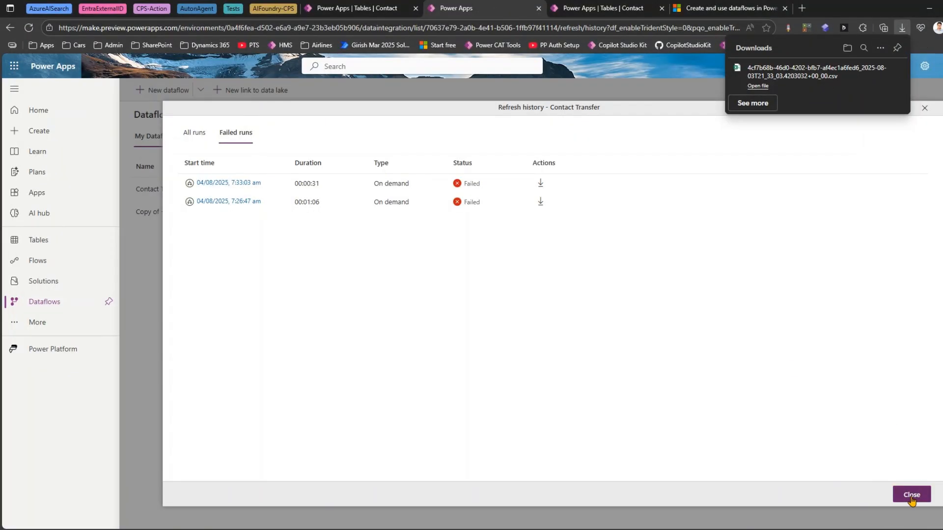
{"action": "left_click", "coordinate": [911, 496]}
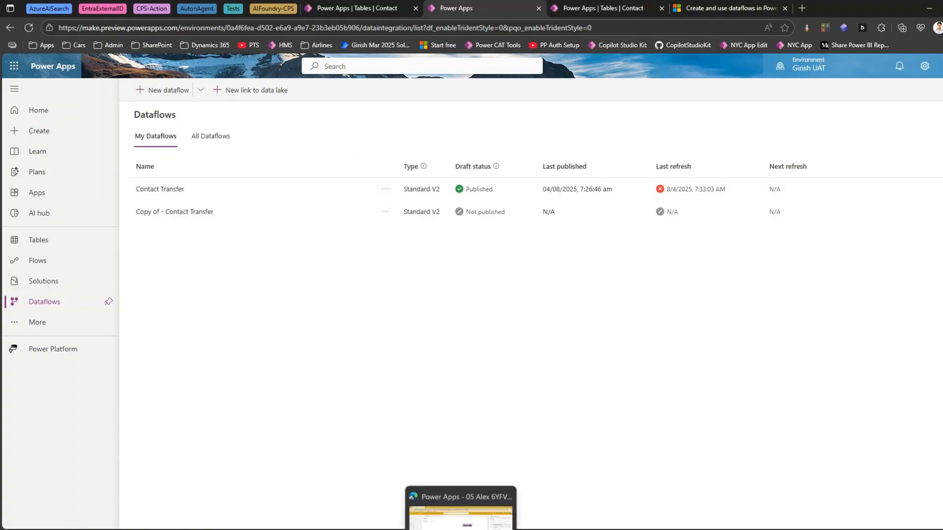
- Switch to the browser window with the Prod environment's dataflows and check the signed-in account, the available environments and the browser profile
{"action": "left_click", "coordinate": [461, 529]}
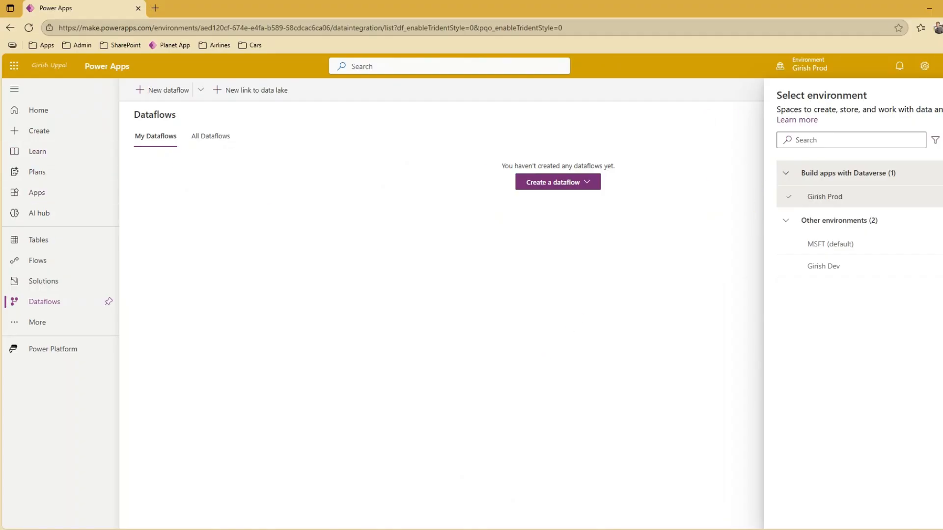
{"action": "left_click", "coordinate": [942, 66]}
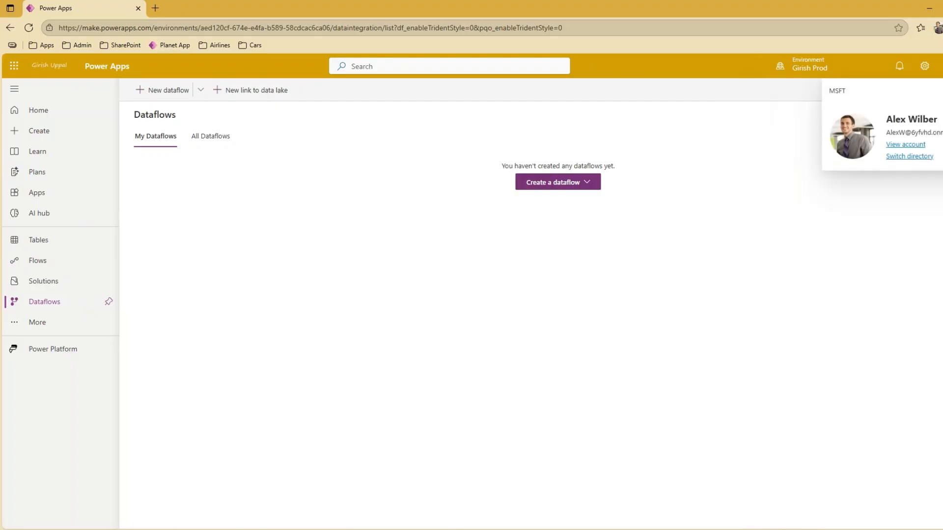
{"action": "left_click", "coordinate": [816, 69]}
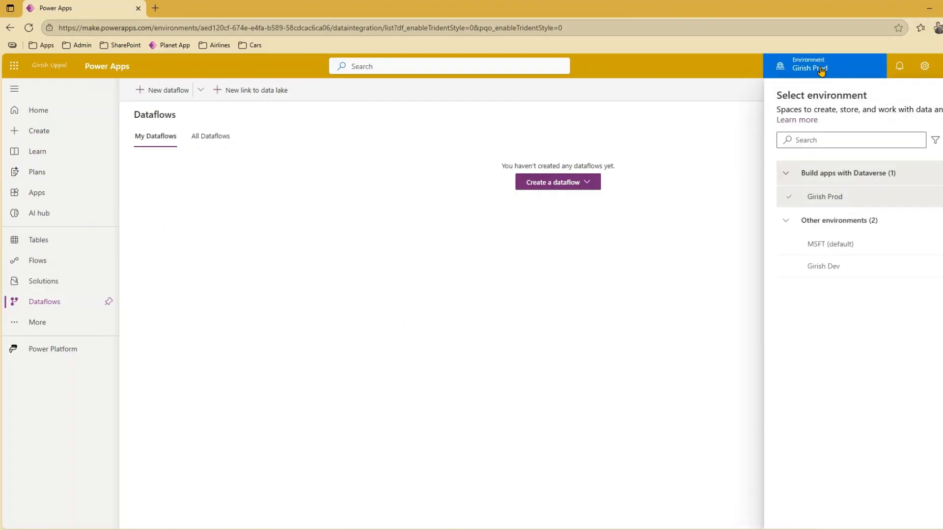
{"action": "left_click", "coordinate": [937, 28]}
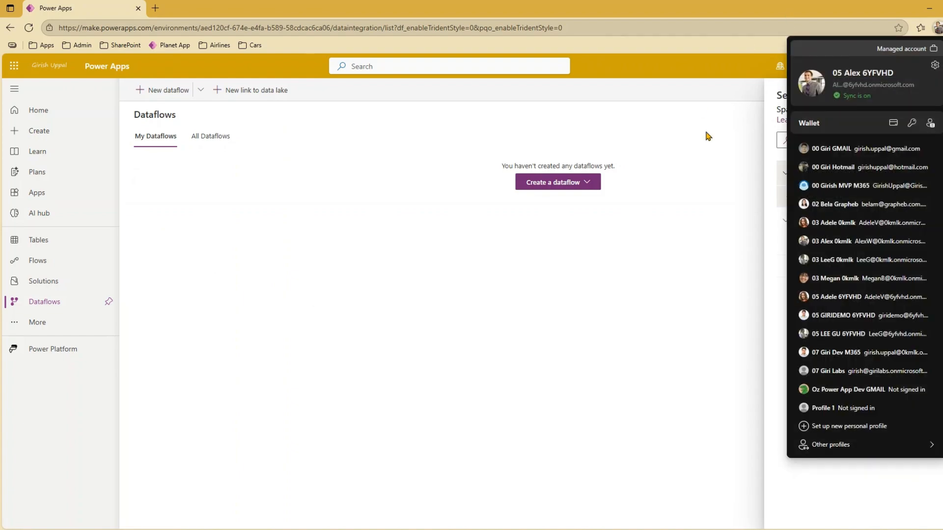
{"action": "left_click", "coordinate": [710, 140]}
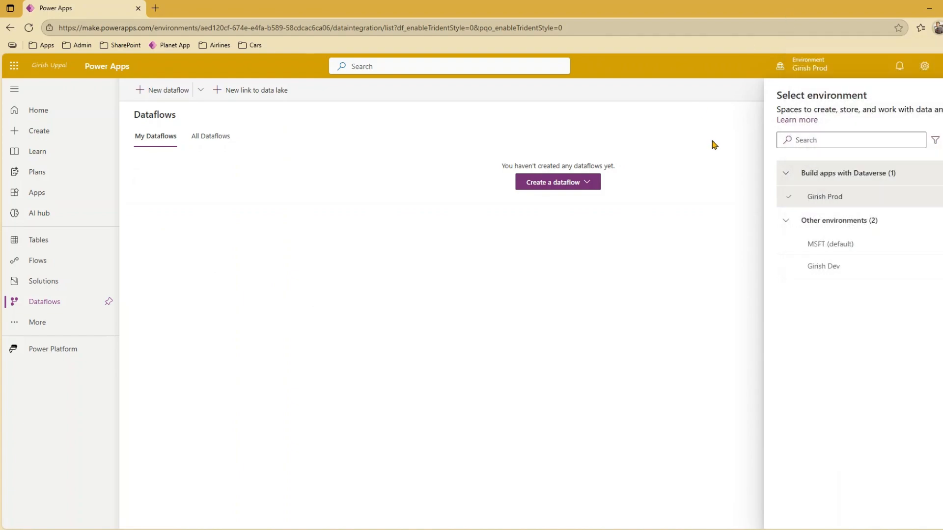
- Reload the Prod environment's dataflows, and switch the other account's Power Apps window from the UAT environment to Prod
{"action": "left_click", "coordinate": [85, 304]}
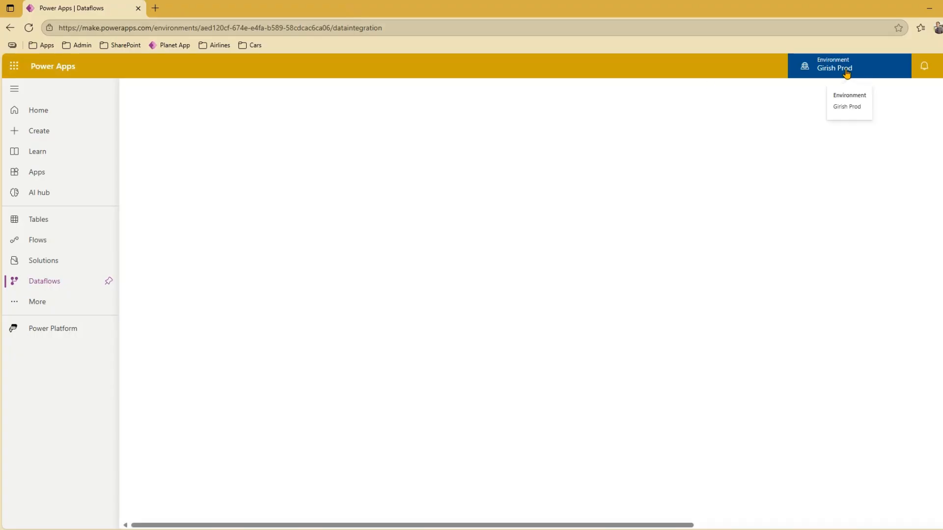
{"action": "left_click", "coordinate": [845, 69]}
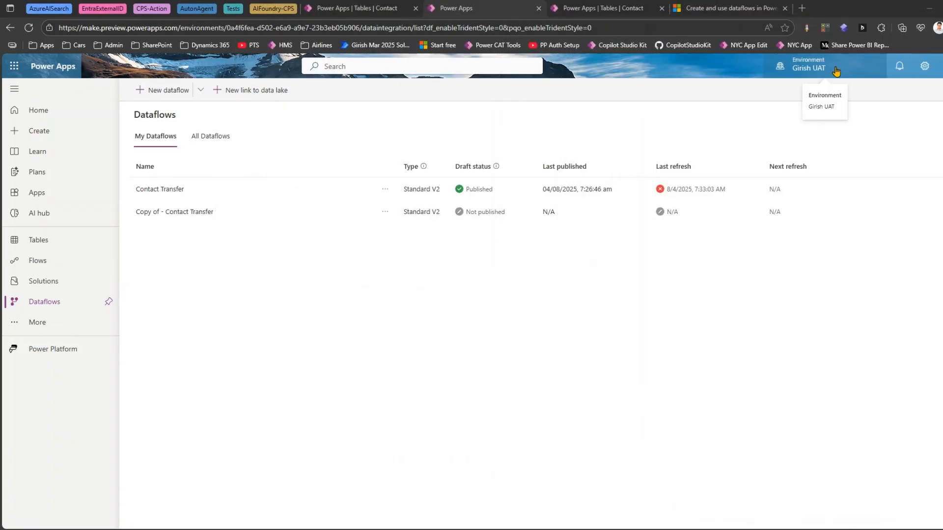
{"action": "left_click", "coordinate": [806, 68]}
{"action": "left_click", "coordinate": [838, 357]}
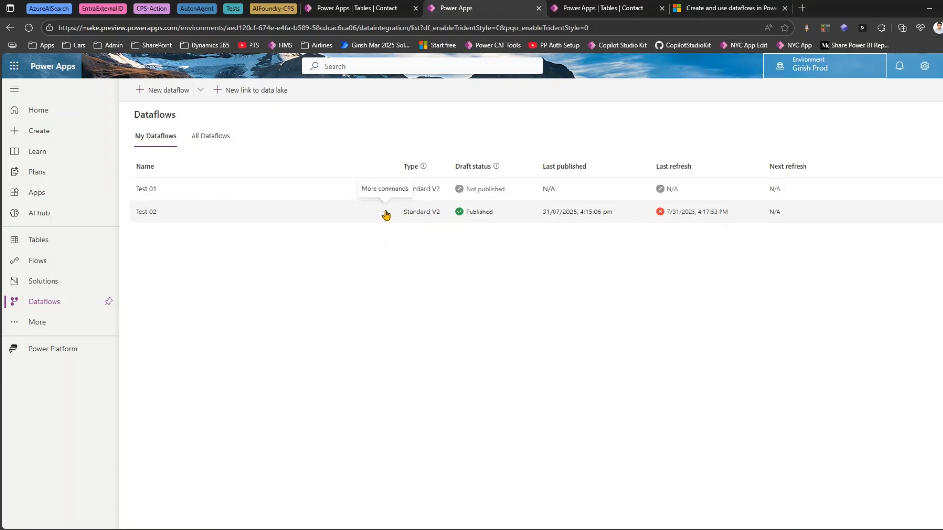
- Close the environment selection in the overlapping window, and review the Test 02 dataflow's available commands and the All Dataflows view in the main window
{"action": "left_click_drag", "start_coordinate": [942, 94], "coordinate": [526, 97]}
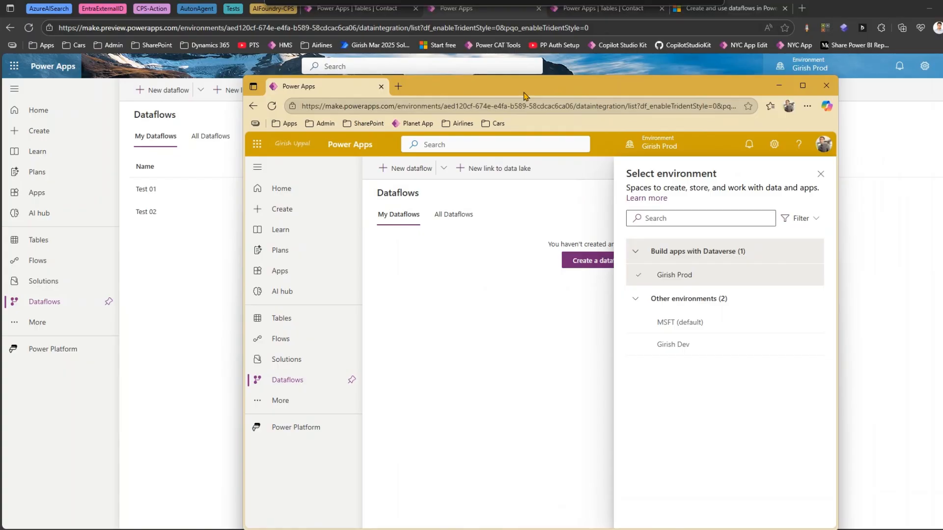
{"action": "left_click", "coordinate": [821, 174]}
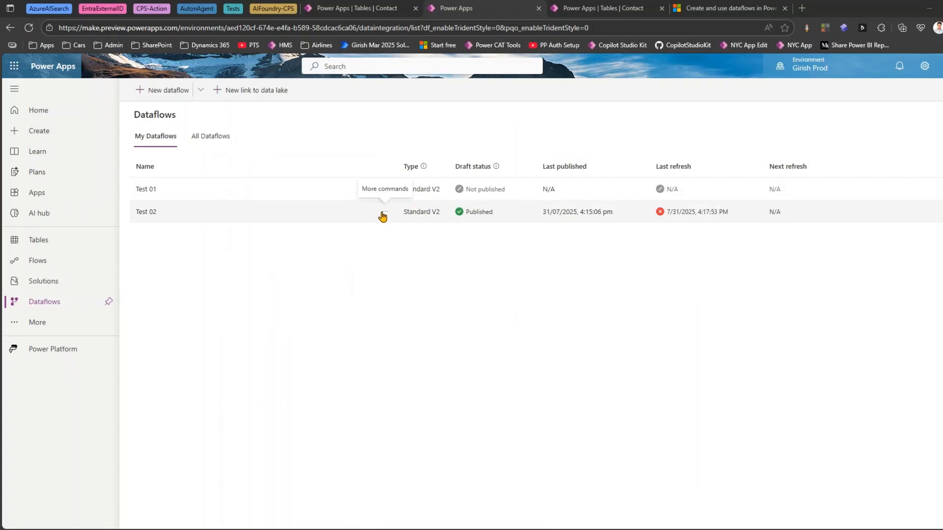
{"action": "left_click", "coordinate": [385, 214]}
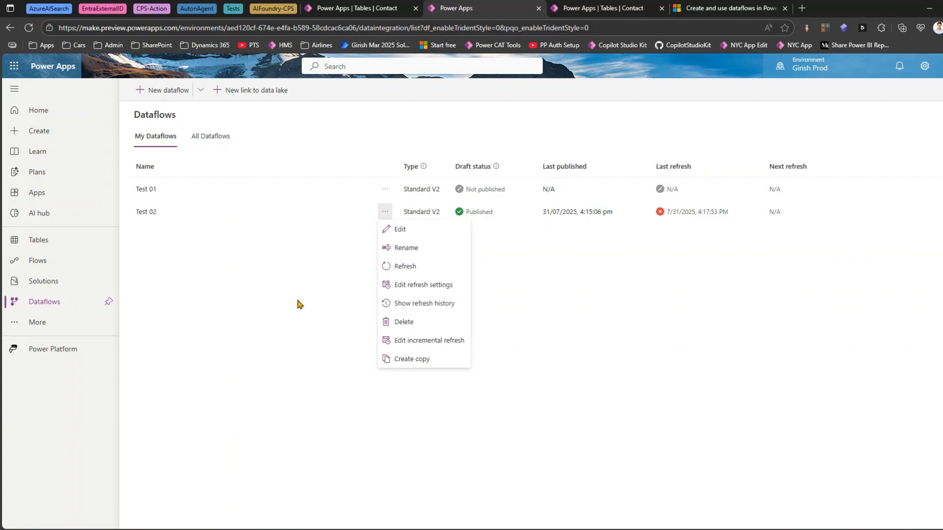
{"action": "left_click", "coordinate": [273, 269]}
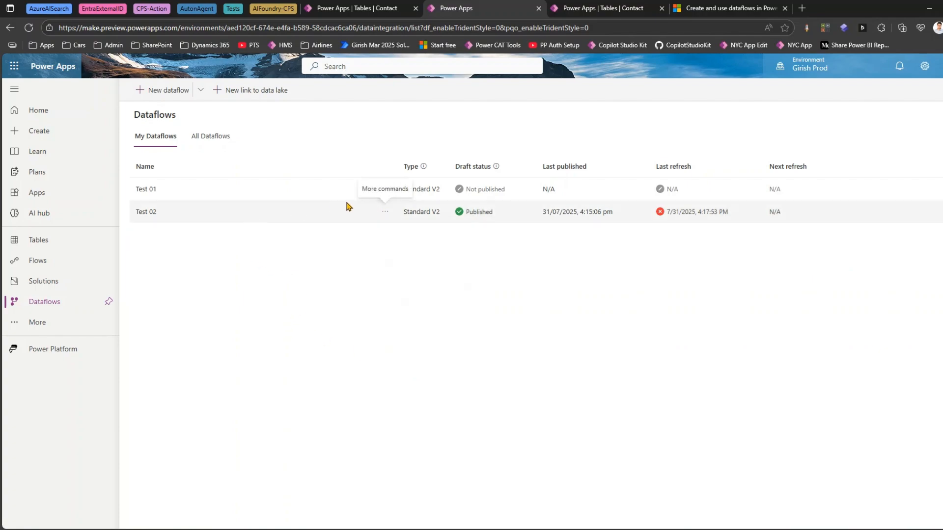
{"action": "left_click", "coordinate": [218, 139]}
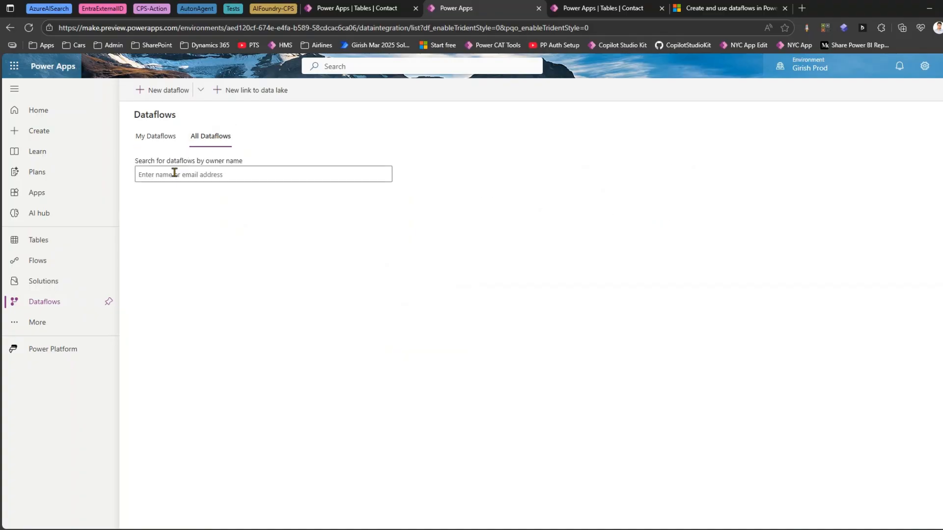
{"action": "left_click", "coordinate": [165, 141]}
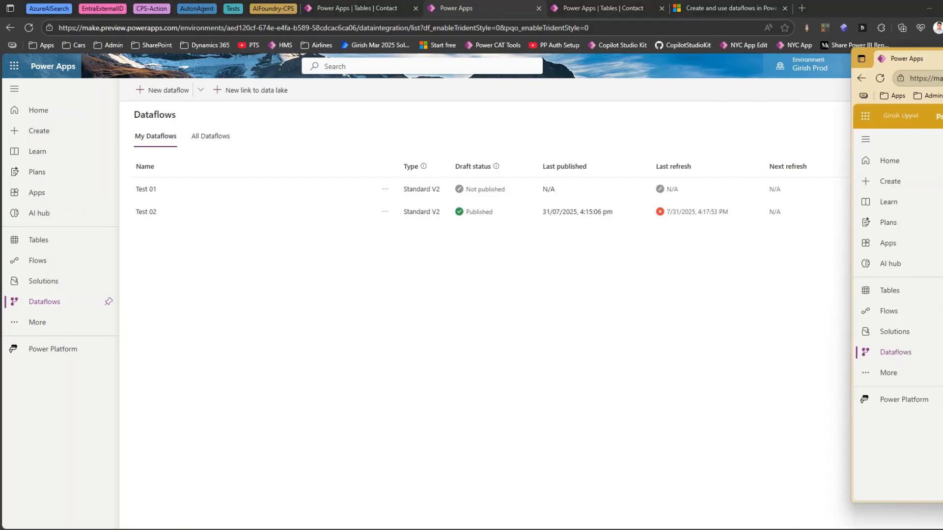
- Bring the second account's window into view and search all dataflows there by the original owner's name
{"action": "left_click_drag", "start_coordinate": [942, 56], "coordinate": [472, 69]}
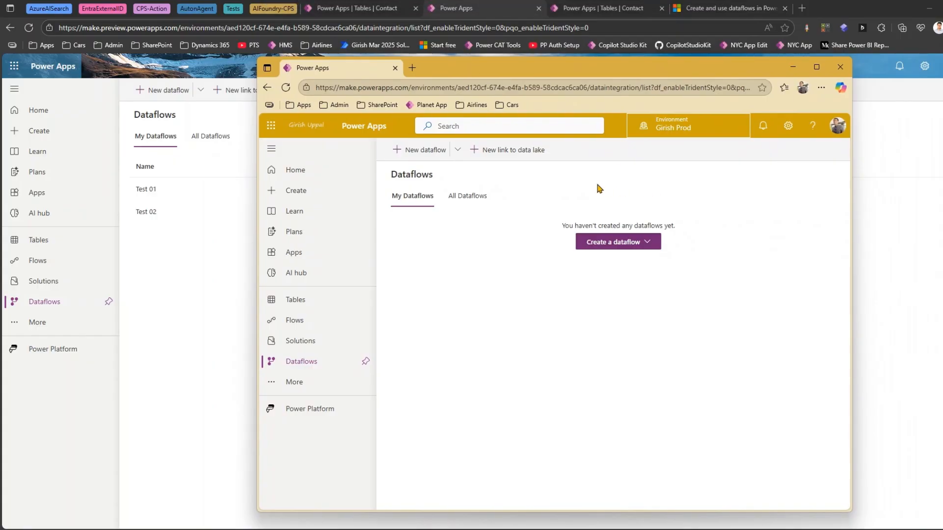
{"action": "left_click", "coordinate": [476, 202]}
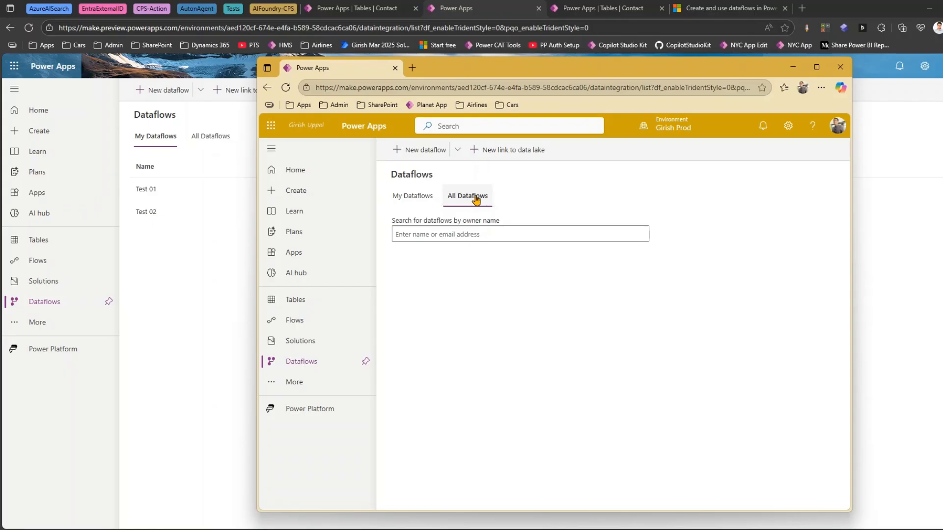
{"action": "left_click", "coordinate": [465, 235]}
{"action": "type", "text": "giri"}
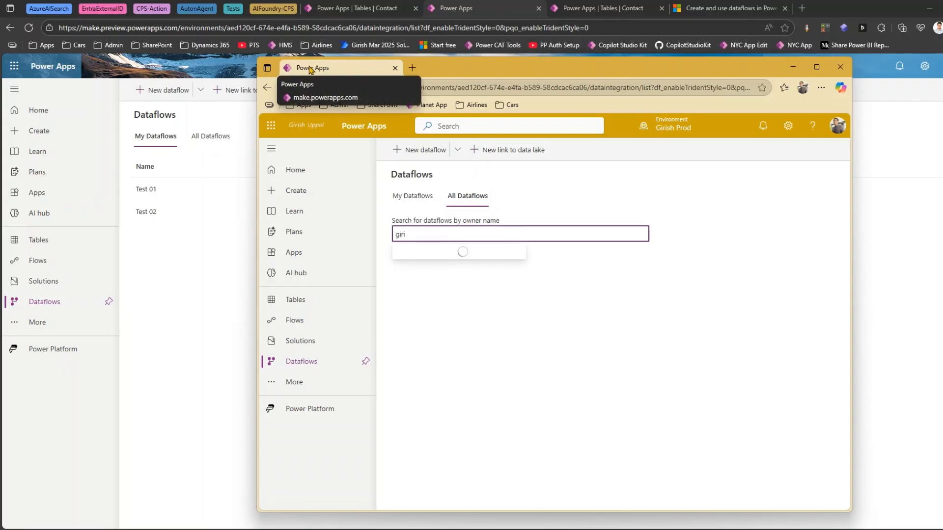
{"action": "left_click", "coordinate": [454, 256]}
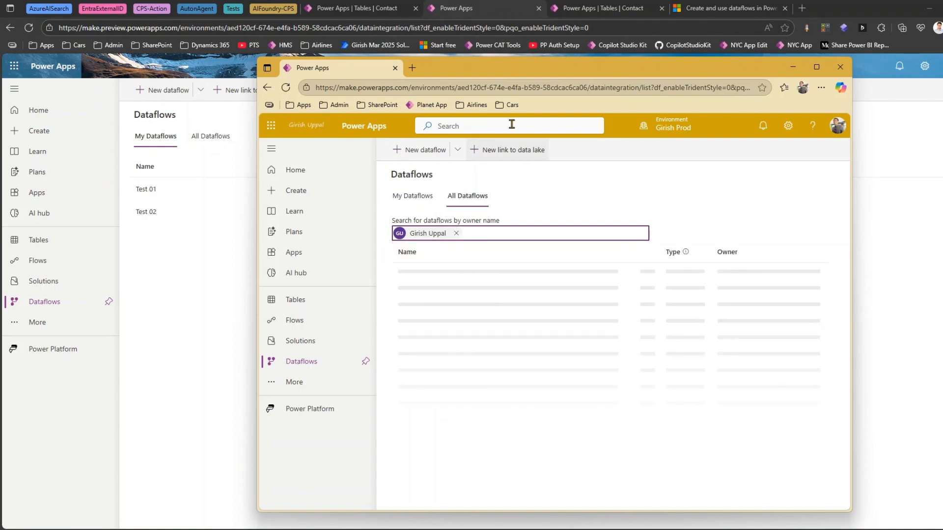
- Reposition the second account's window and compare its owner search list with the dataflows in the original owner's window
{"action": "left_click_drag", "start_coordinate": [508, 69], "coordinate": [531, 55]}
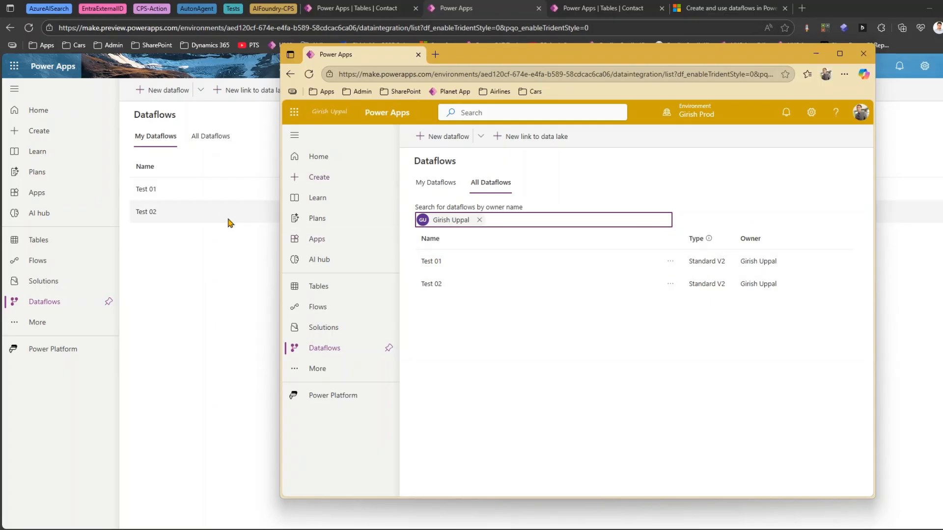
{"action": "left_click_drag", "start_coordinate": [127, 155], "coordinate": [212, 256]}
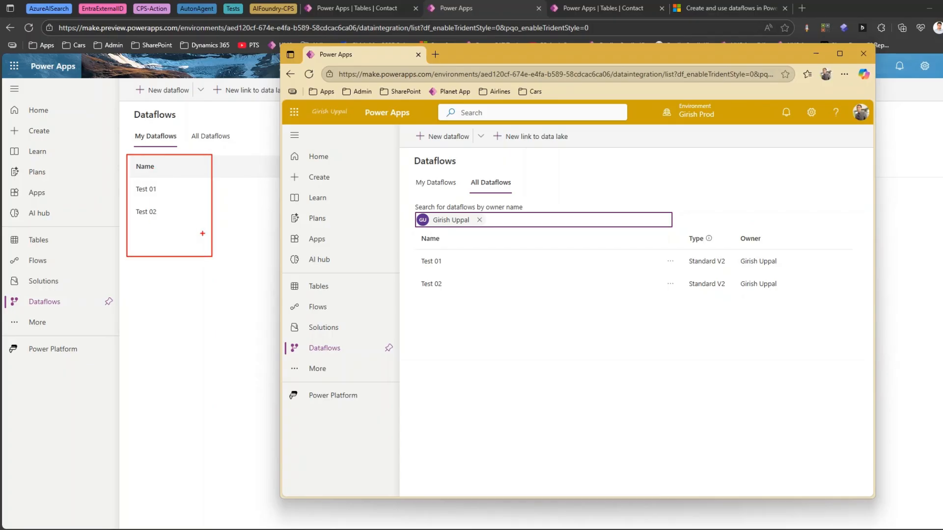
{"action": "mouse_move", "coordinate": [204, 211]}
{"action": "left_mouse_down"}
{"action": "mouse_move", "coordinate": [493, 337]}
{"action": "mouse_move", "coordinate": [483, 328]}
{"action": "left_mouse_up"}
{"action": "left_click_drag", "start_coordinate": [474, 310], "coordinate": [477, 359]}
{"action": "key", "text": "Escape"}
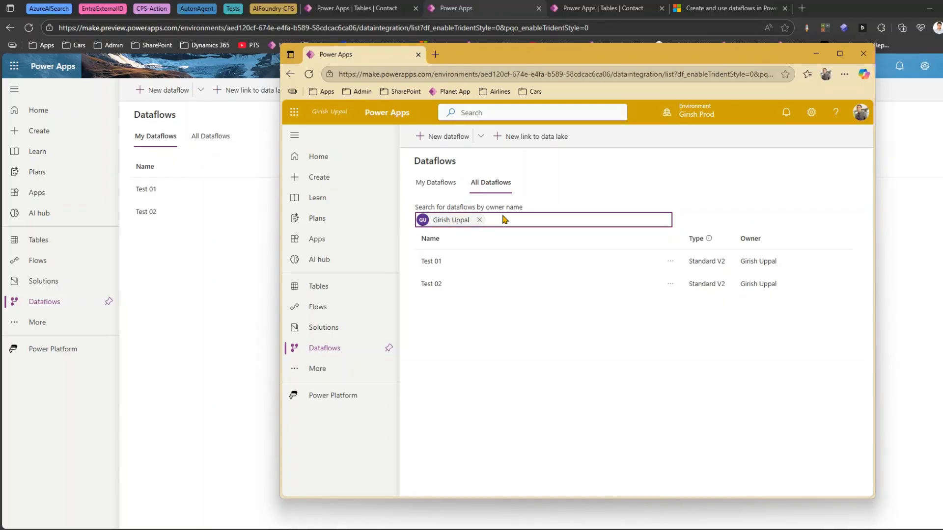
- Open the owner change form for the Test 01 dataflow in the second account's window
{"action": "left_click", "coordinate": [671, 264]}
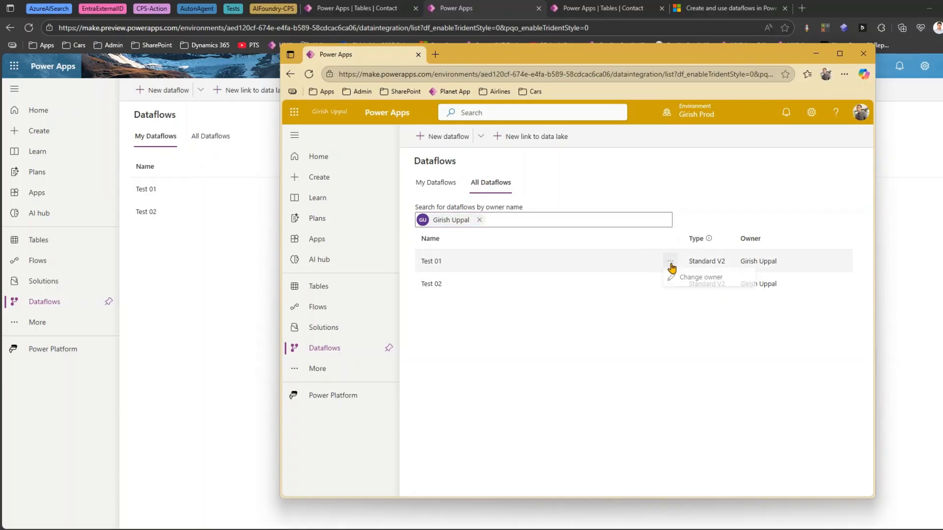
{"action": "left_click", "coordinate": [692, 281]}
{"action": "left_click", "coordinate": [726, 212]}
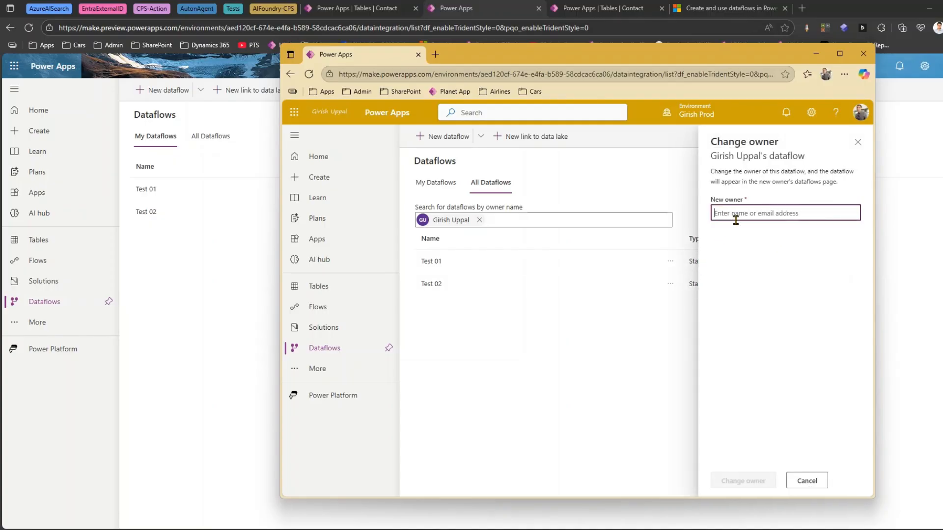
{"action": "type", "text": "Lee Gu"}
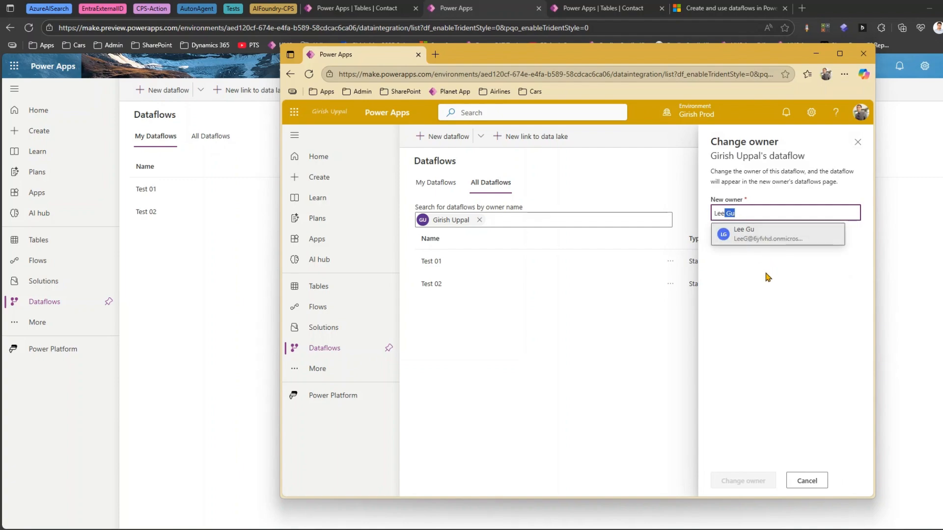
{"action": "left_click_drag", "start_coordinate": [748, 207], "coordinate": [709, 213]}
{"action": "key", "text": "Return"}
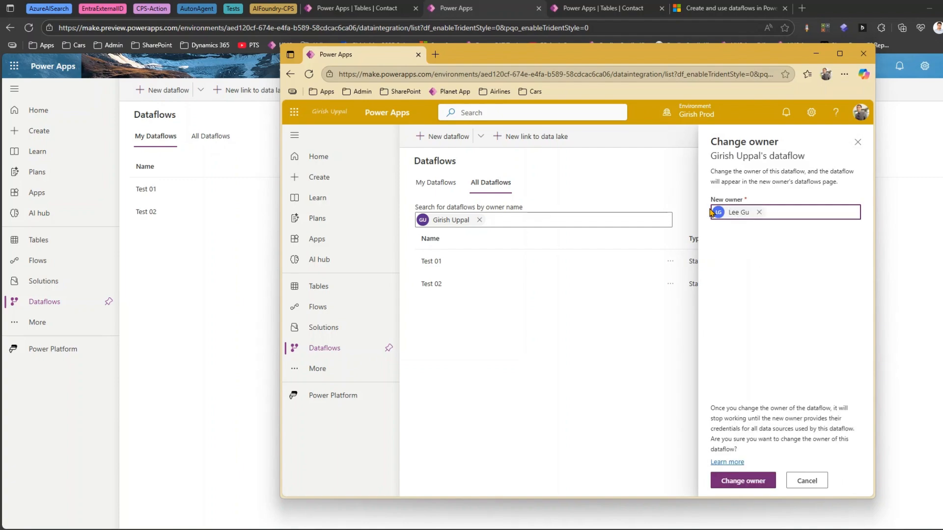
{"action": "left_click", "coordinate": [781, 213]}
{"action": "left_click", "coordinate": [759, 212]}
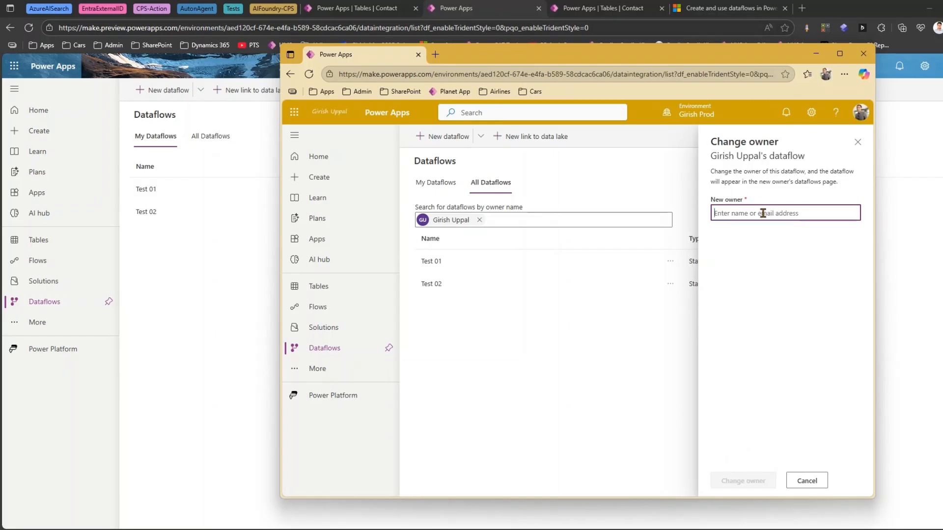
- Choose the second account's user as the new owner, review the notice about data source credentials, and change the owner of Test 01
{"action": "type", "text": "Alex Wilber"}
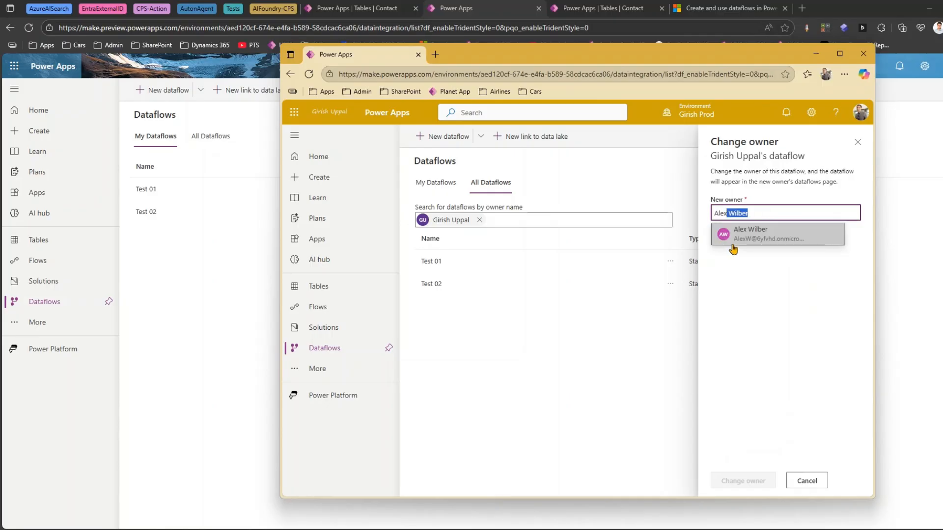
{"action": "left_click", "coordinate": [742, 241]}
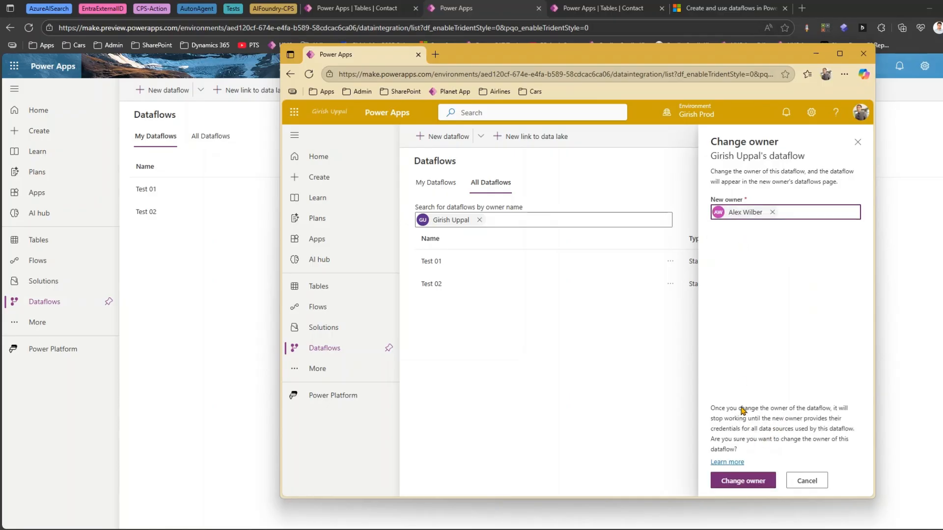
{"action": "key", "text": "ctrl+2"}
{"action": "mouse_move", "coordinate": [708, 397]}
{"action": "left_mouse_down"}
{"action": "mouse_move", "coordinate": [735, 419]}
{"action": "mouse_move", "coordinate": [863, 434]}
{"action": "mouse_move", "coordinate": [865, 423]}
{"action": "mouse_move", "coordinate": [857, 456]}
{"action": "left_mouse_up"}
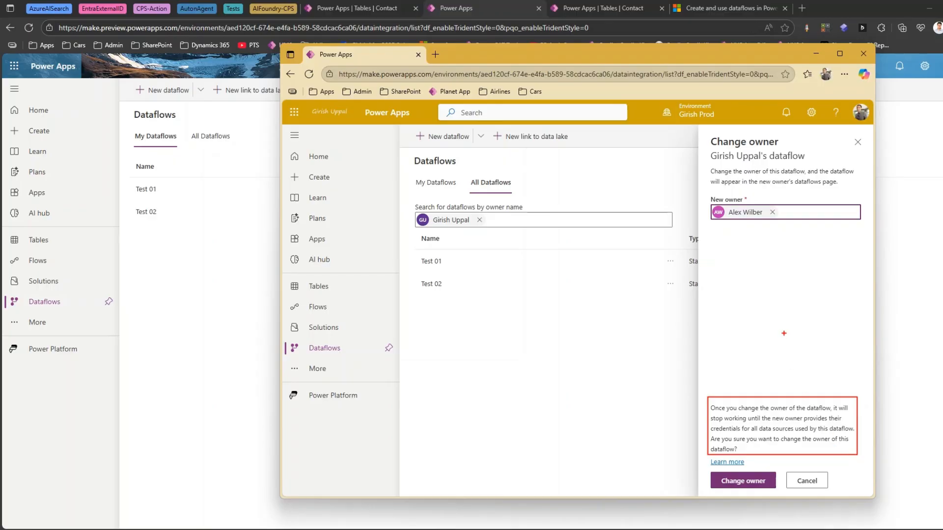
{"action": "mouse_move", "coordinate": [737, 194]}
{"action": "left_mouse_down"}
{"action": "mouse_move", "coordinate": [717, 184]}
{"action": "mouse_move", "coordinate": [758, 193]}
{"action": "left_mouse_up"}
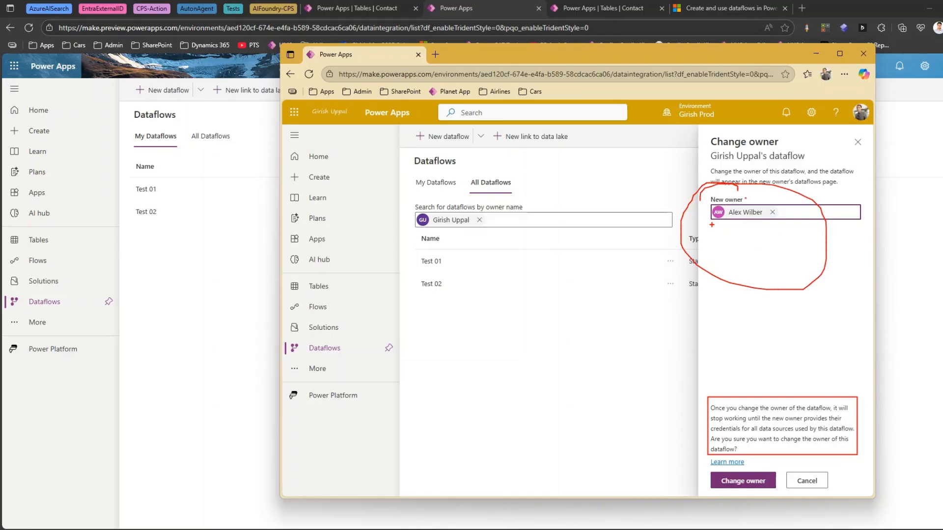
{"action": "key", "text": "Escape"}
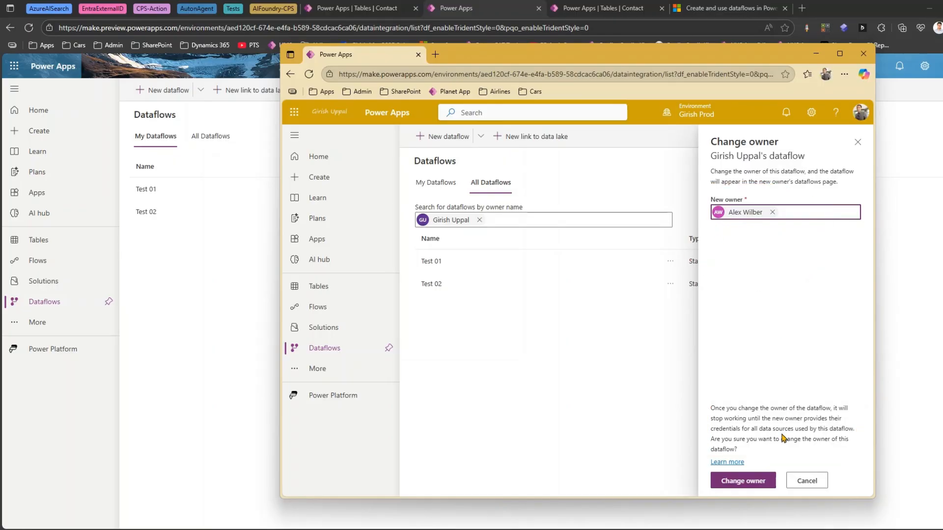
{"action": "left_click", "coordinate": [755, 480]}
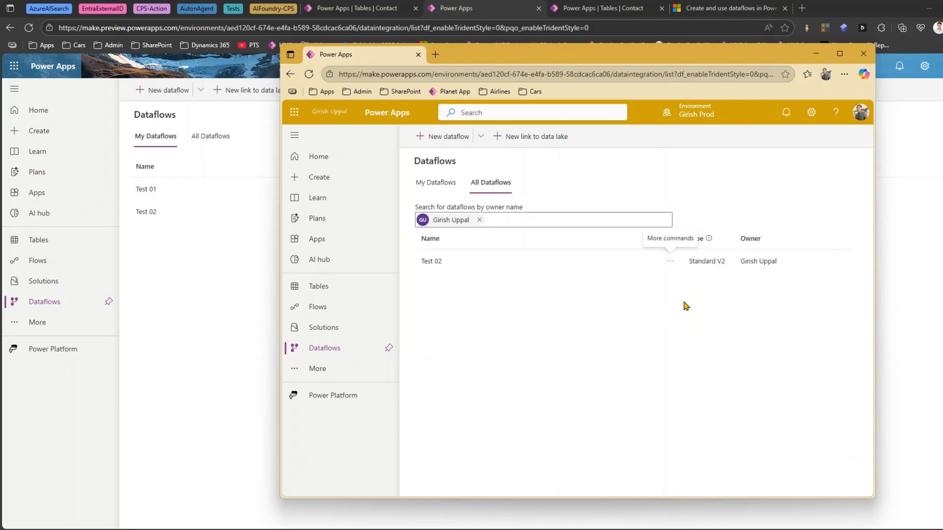
- Check the commands for Test 02, and review and reload the new owner's own dataflows before returning to All Dataflows
{"action": "left_click", "coordinate": [669, 265]}
{"action": "left_click", "coordinate": [522, 308]}
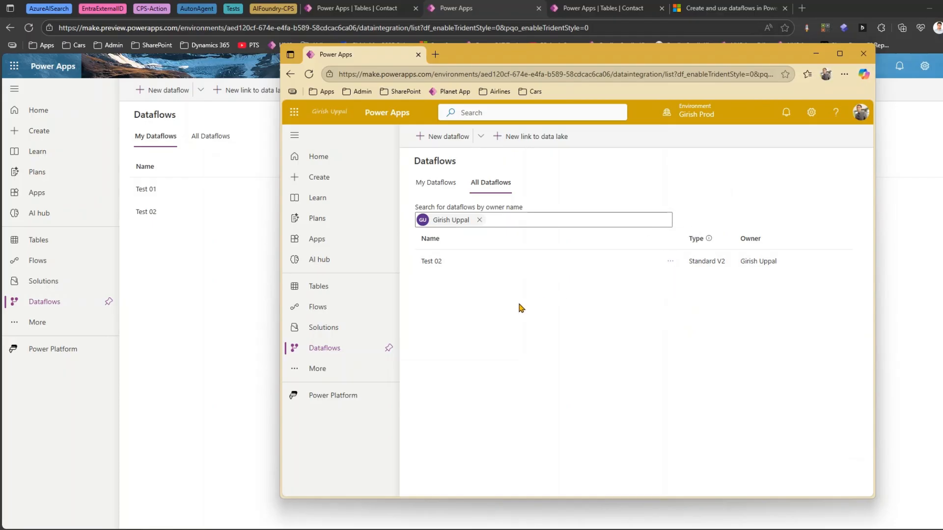
{"action": "left_click", "coordinate": [440, 186]}
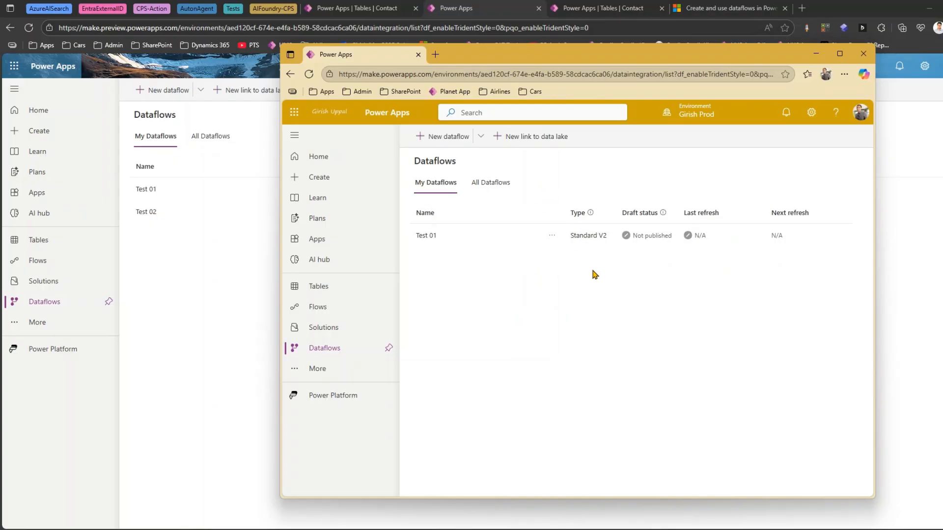
{"action": "left_click", "coordinate": [342, 349]}
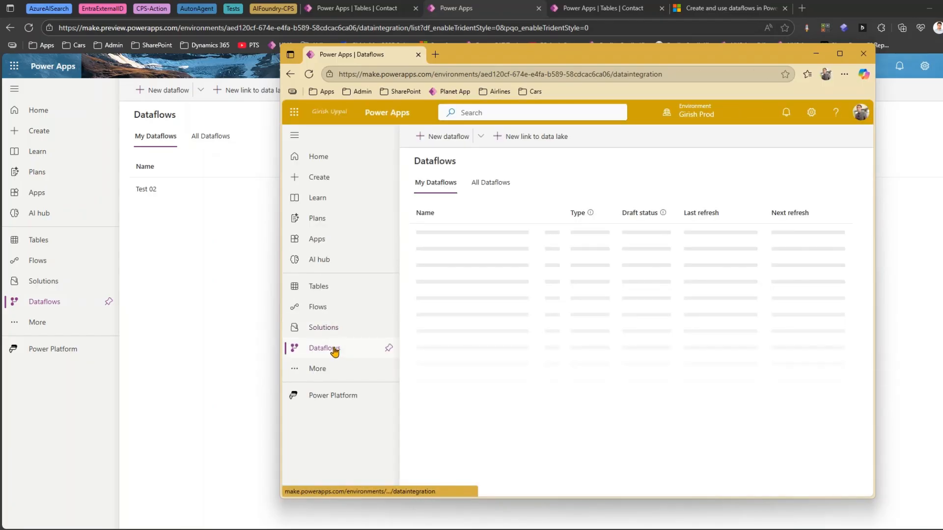
{"action": "left_click", "coordinate": [493, 183]}
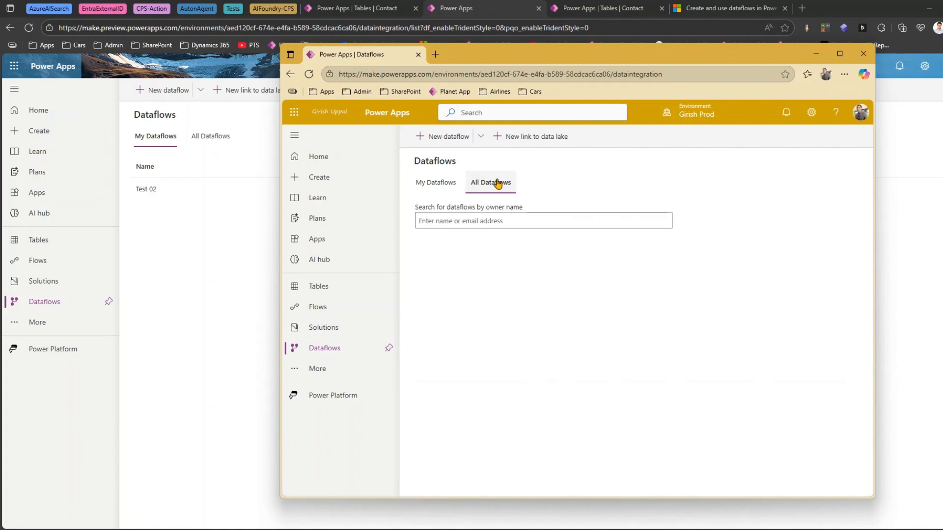
- Place the new owner's window beside the original owner's and compare their dataflows across the My Dataflows and All Dataflows views
{"action": "left_click_drag", "start_coordinate": [660, 61], "coordinate": [942, 71]}
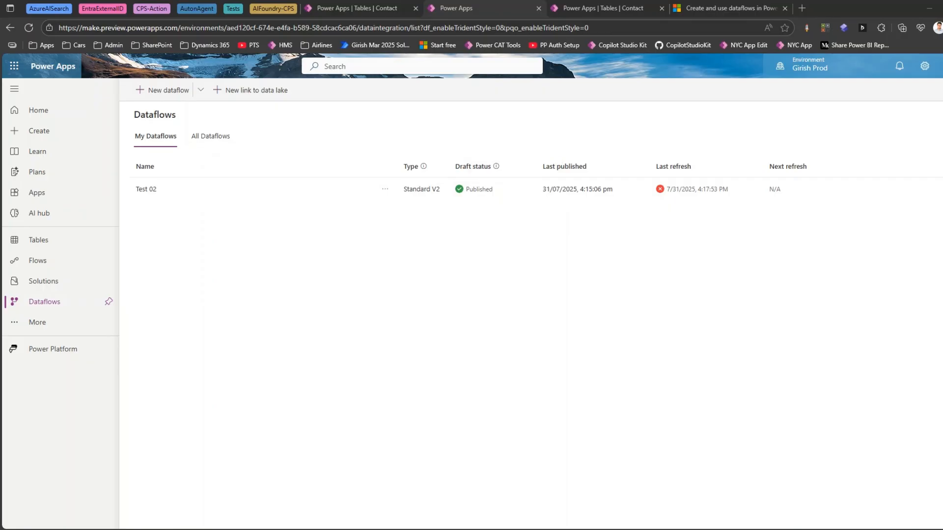
{"action": "left_click", "coordinate": [563, 216]}
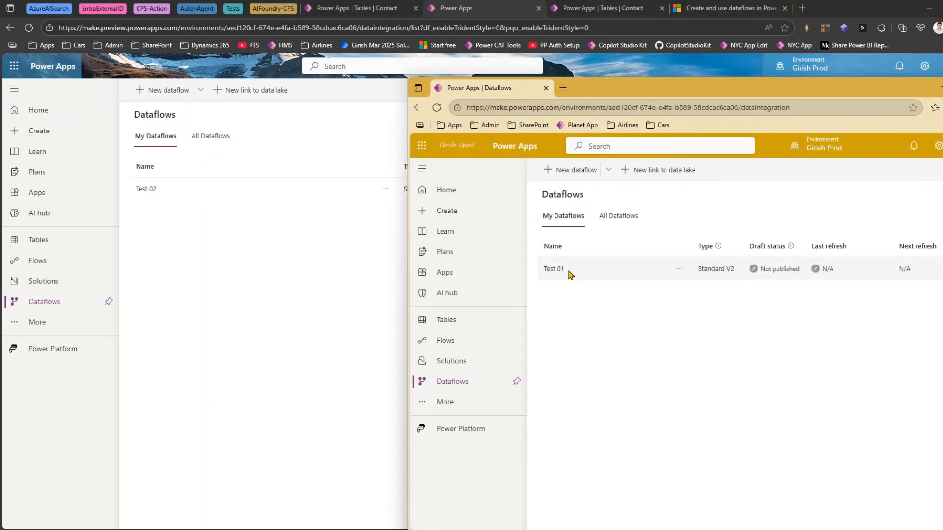
{"action": "left_click", "coordinate": [609, 217]}
{"action": "left_click", "coordinate": [573, 213]}
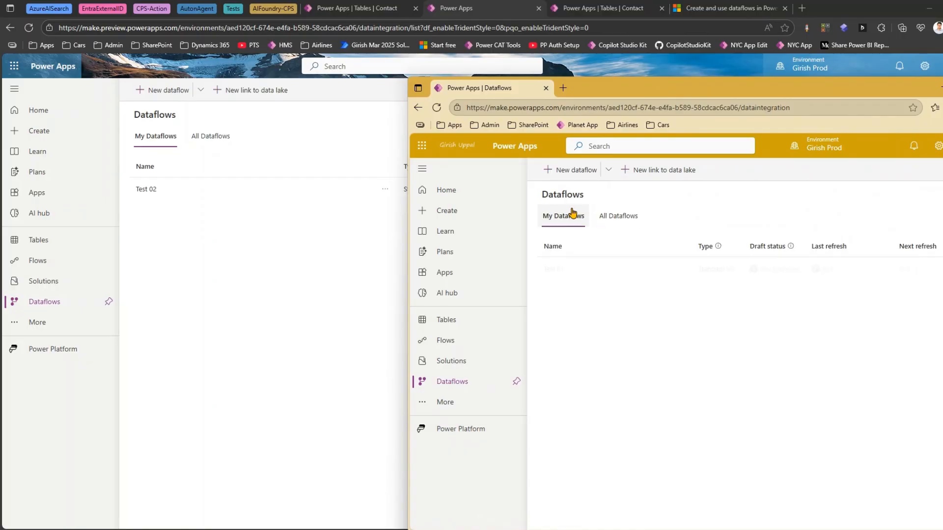
{"action": "left_click", "coordinate": [609, 216]}
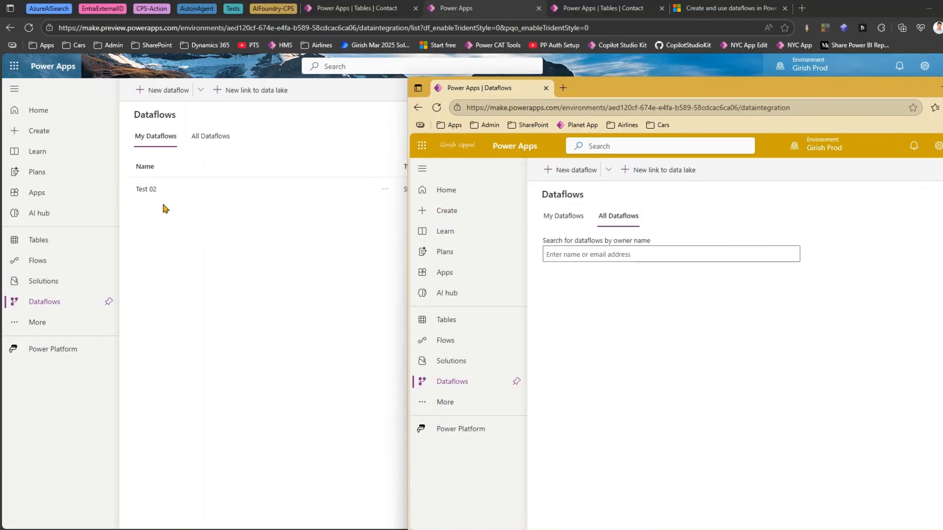
- Search All Dataflows in the second account's window by the original owner's name to locate Test 02
{"action": "left_click", "coordinate": [600, 254]}
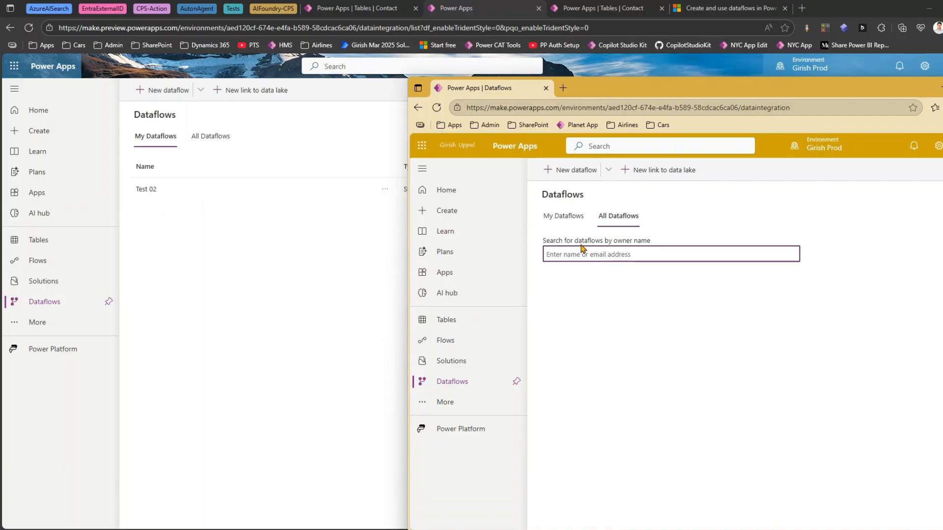
{"action": "type", "text": "giri"}
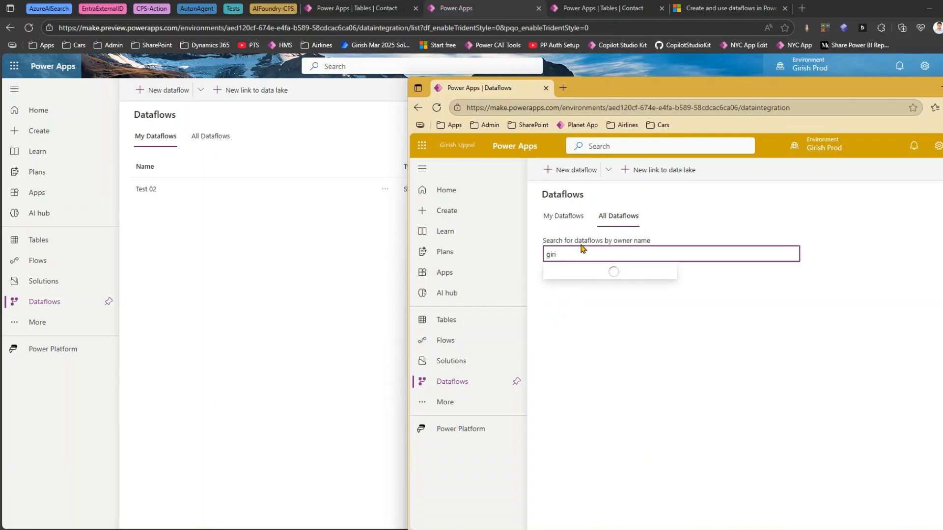
{"action": "left_click", "coordinate": [584, 271]}
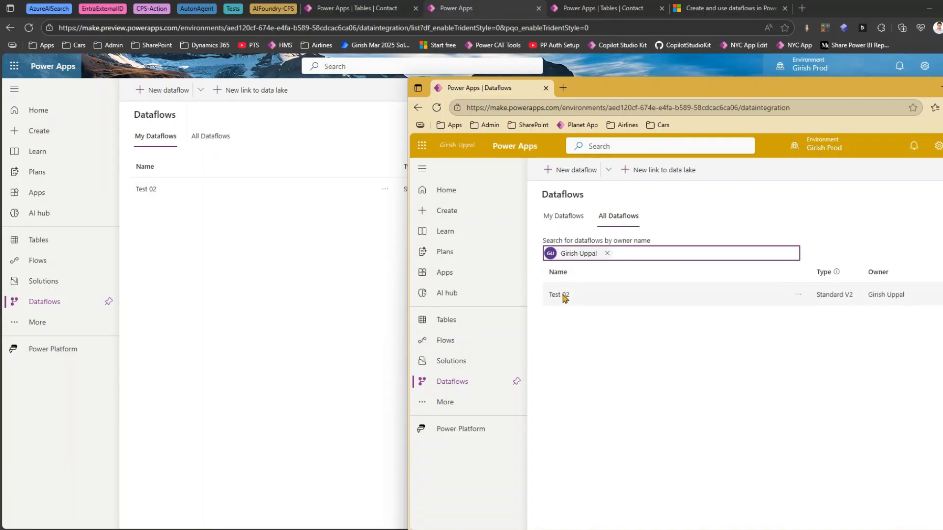
{"action": "left_click", "coordinate": [564, 296]}
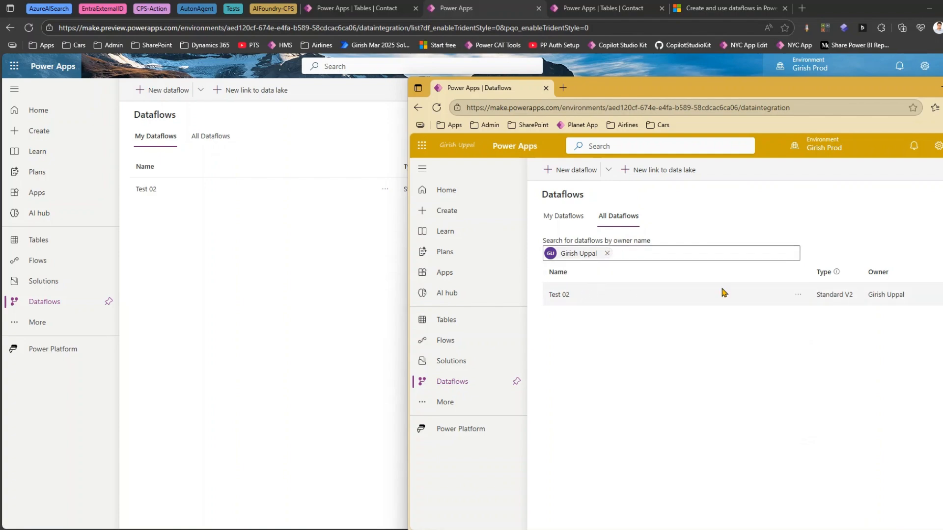
- Change the owner of the Test 02 dataflow to the second account's user
{"action": "left_click", "coordinate": [798, 295]}
{"action": "left_click", "coordinate": [811, 314]}
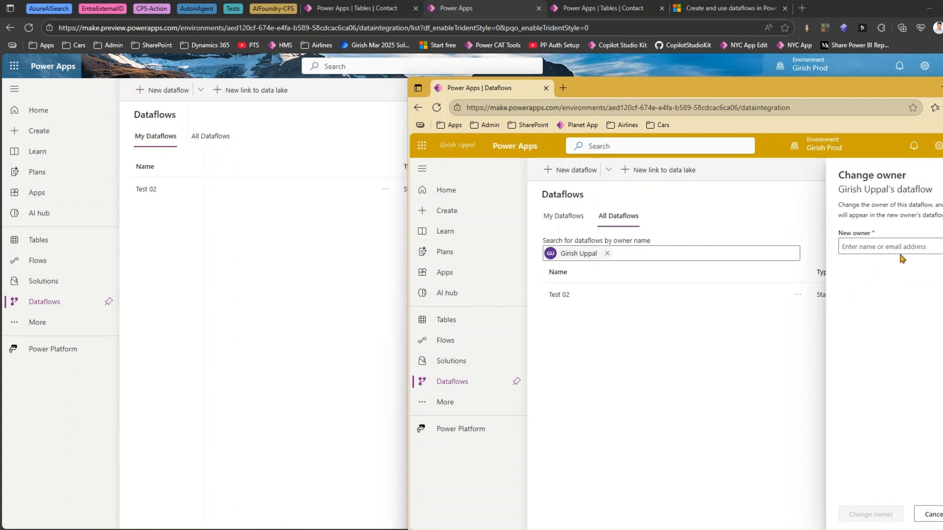
{"action": "left_click", "coordinate": [903, 247]}
{"action": "type", "text": "alex"}
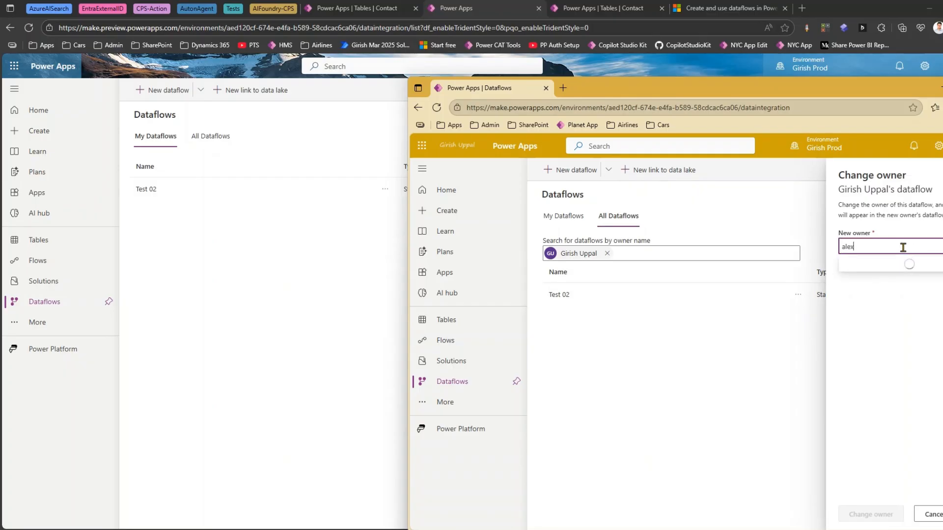
{"action": "left_click", "coordinate": [891, 269]}
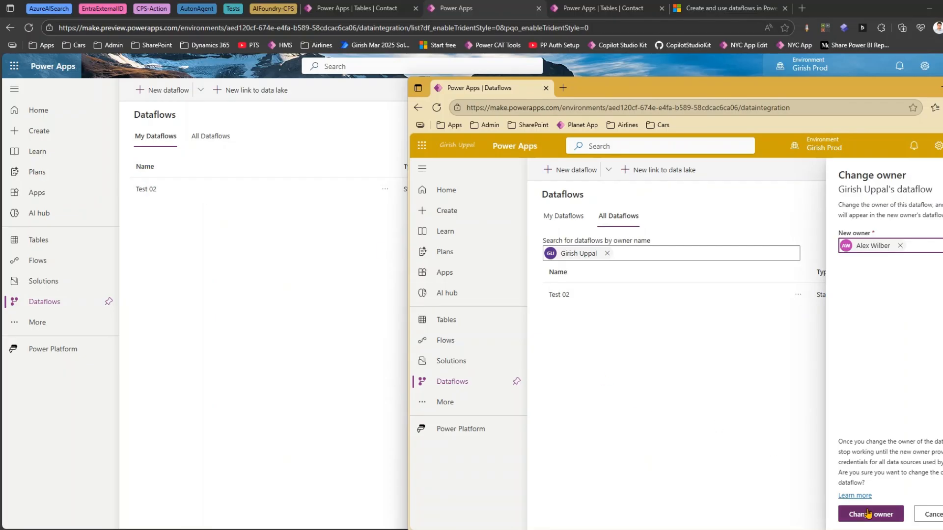
{"action": "left_click_drag", "start_coordinate": [689, 89], "coordinate": [670, 61]}
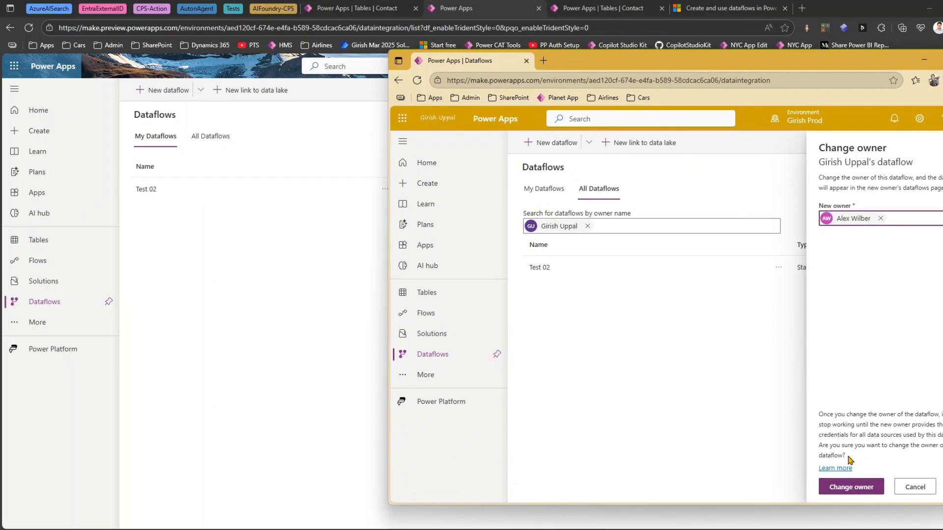
{"action": "left_click", "coordinate": [873, 491]}
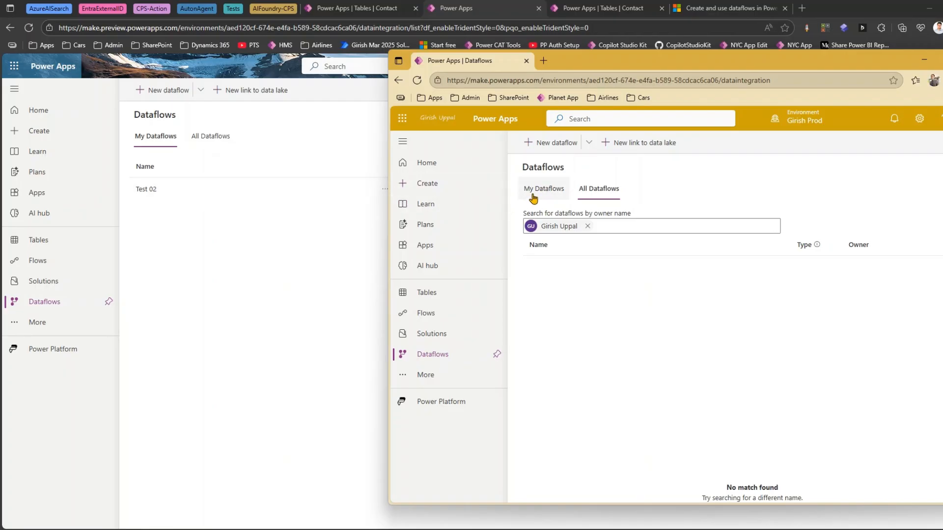
- Check the commands for Test 02 in the new owner's My Dataflows, and reload the dataflow list in the original owner's window
{"action": "left_click", "coordinate": [535, 196]}
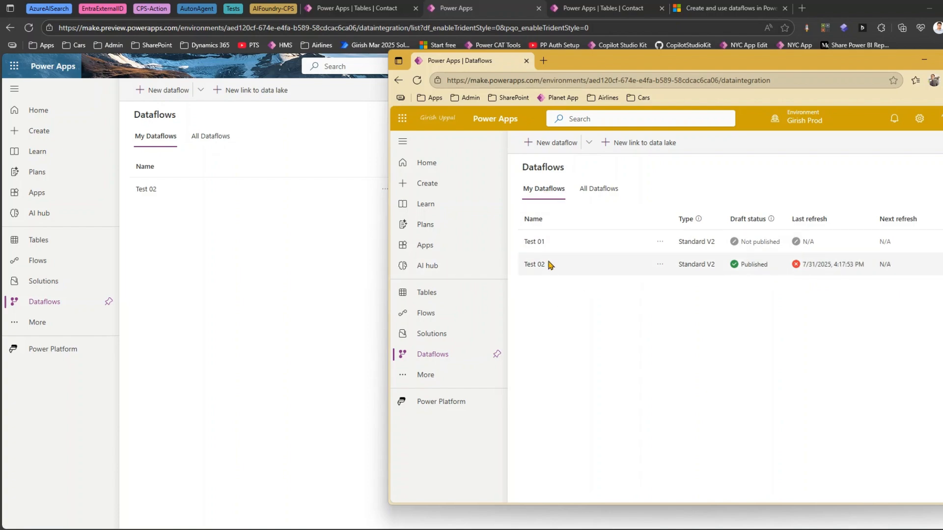
{"action": "left_click", "coordinate": [660, 265]}
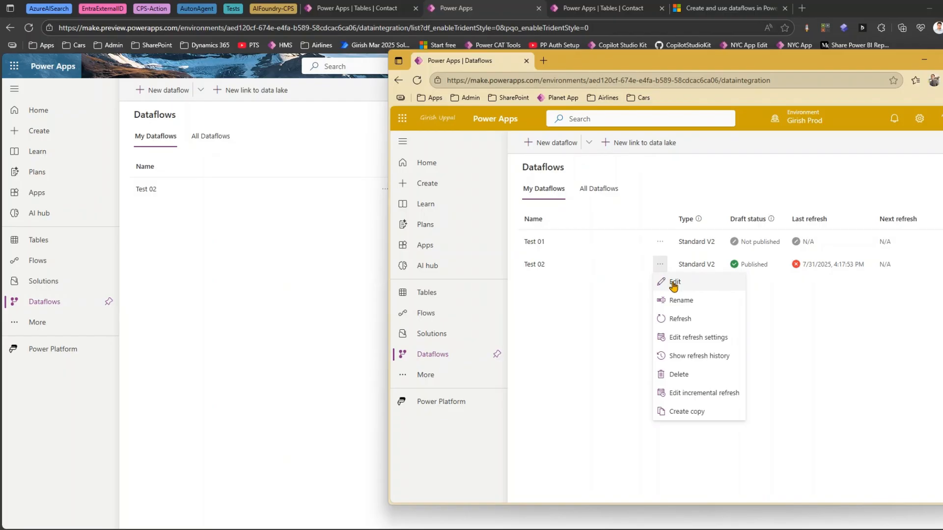
{"action": "left_click", "coordinate": [163, 279]}
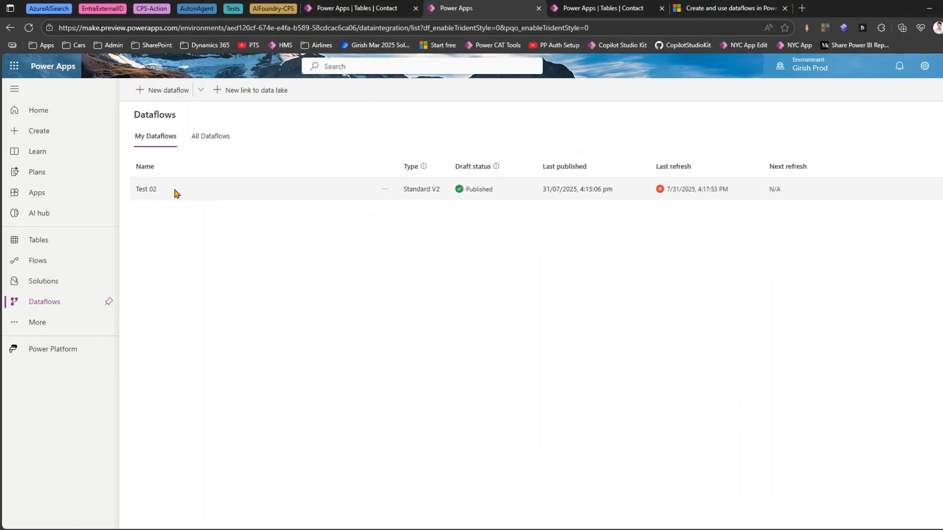
{"action": "left_click", "coordinate": [72, 301]}
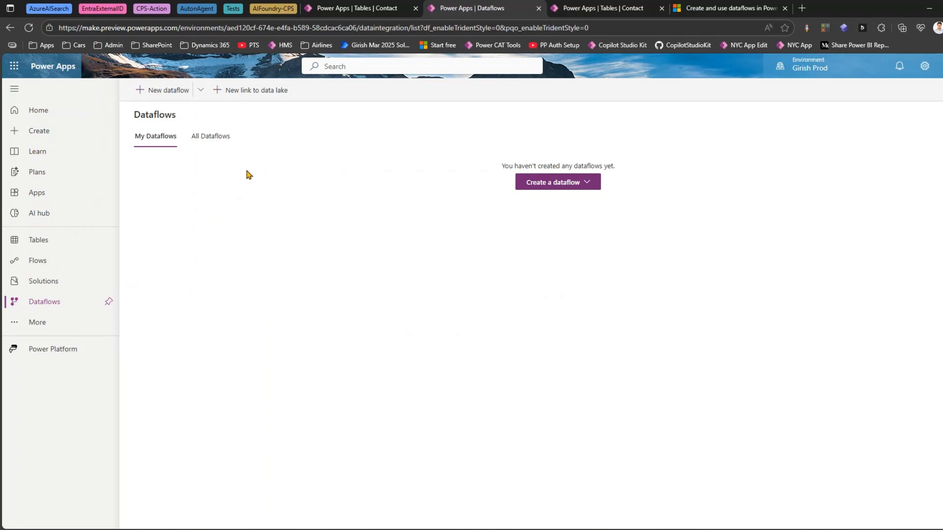
- Search All Dataflows in the original owner's window by the new owner's name and check the commands offered for Test 01
{"action": "left_click", "coordinate": [207, 140]}
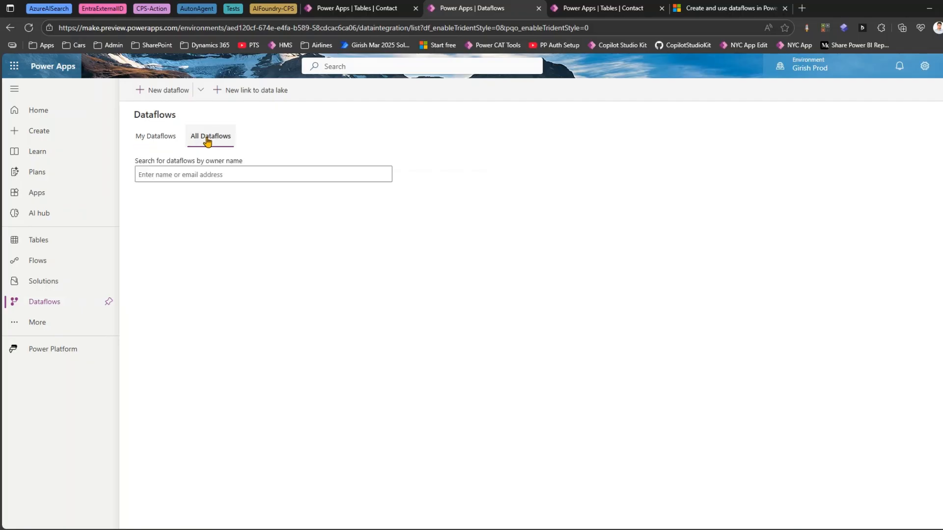
{"action": "left_click", "coordinate": [203, 167]}
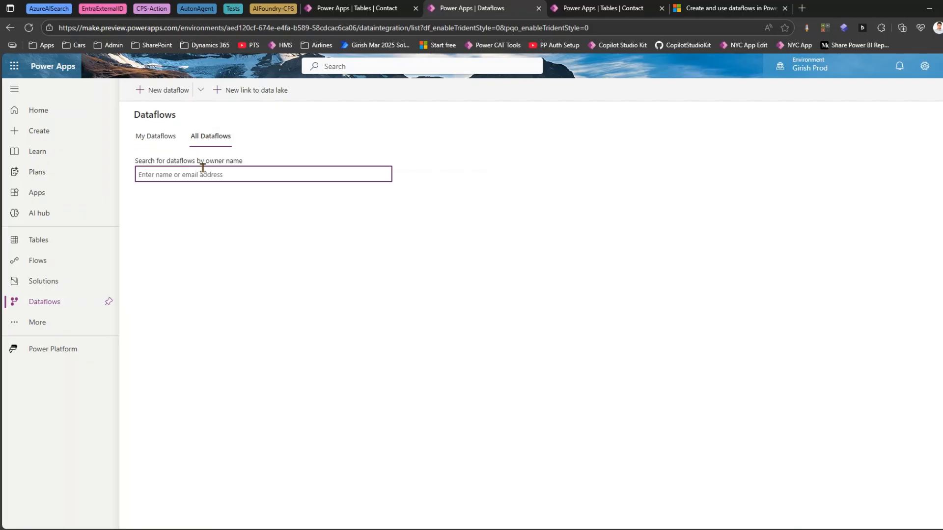
{"action": "type", "text": "alex"}
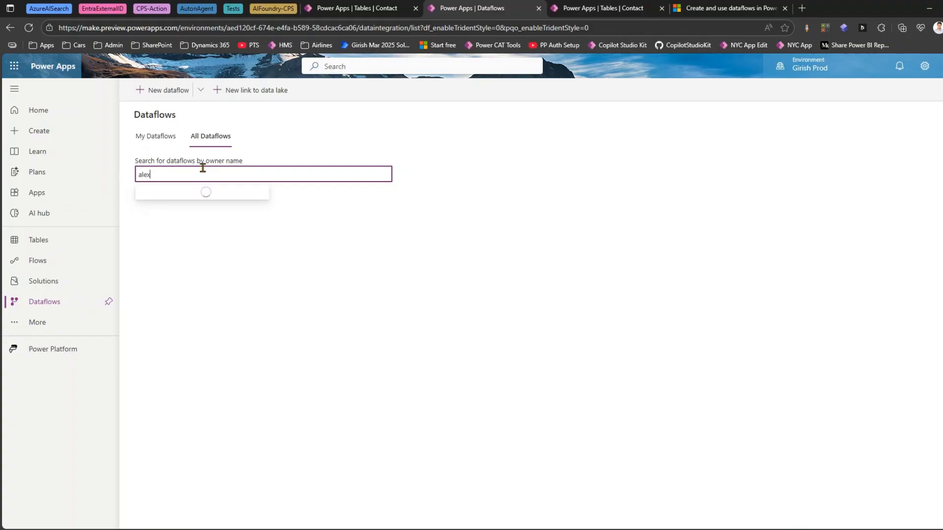
{"action": "left_click", "coordinate": [202, 208]}
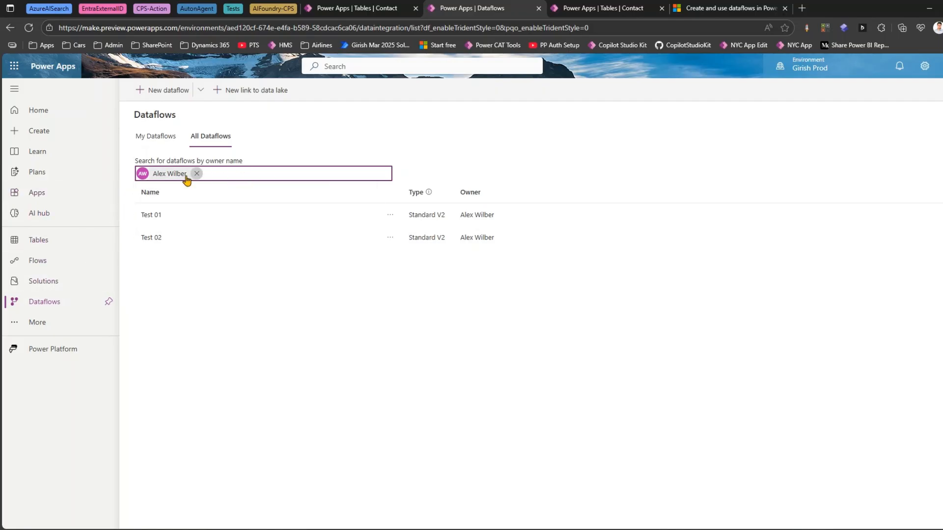
{"action": "left_click", "coordinate": [390, 215]}
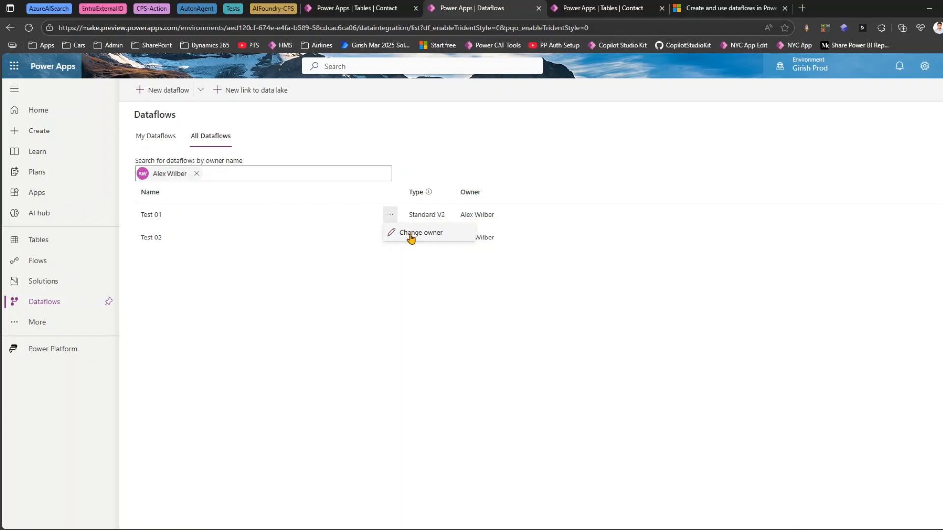
{"action": "left_click", "coordinate": [330, 334]}
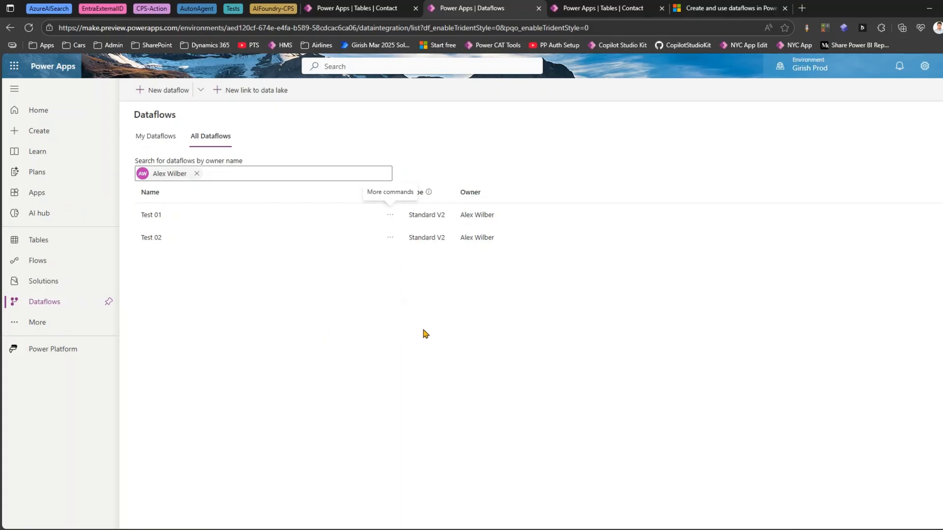